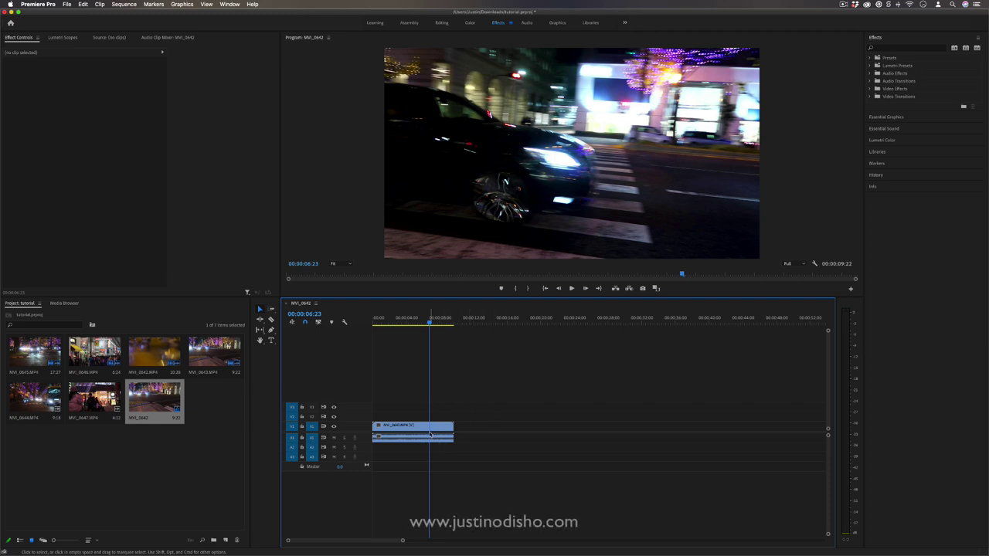
# Step: Select the MVI_0643.MP4 clip on the timeline to show its Motion, Opacity and Time Remapping settings
pyautogui.click(431, 429)
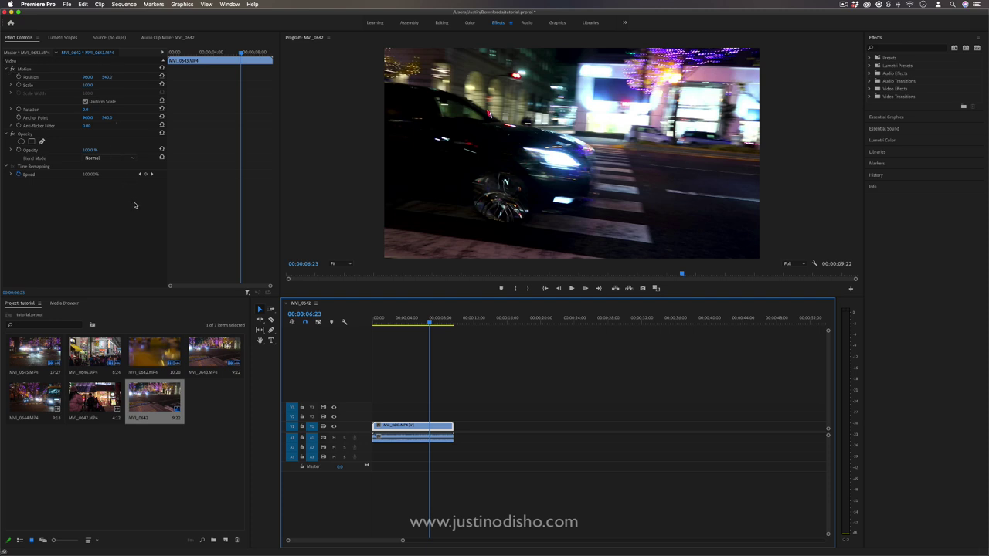
# Step: Toggle Lumetri Scopes, bring Effect Controls into focus from the Window menu, and reselect the linked clip
pyautogui.click(538, 436)
pyautogui.click(422, 427)
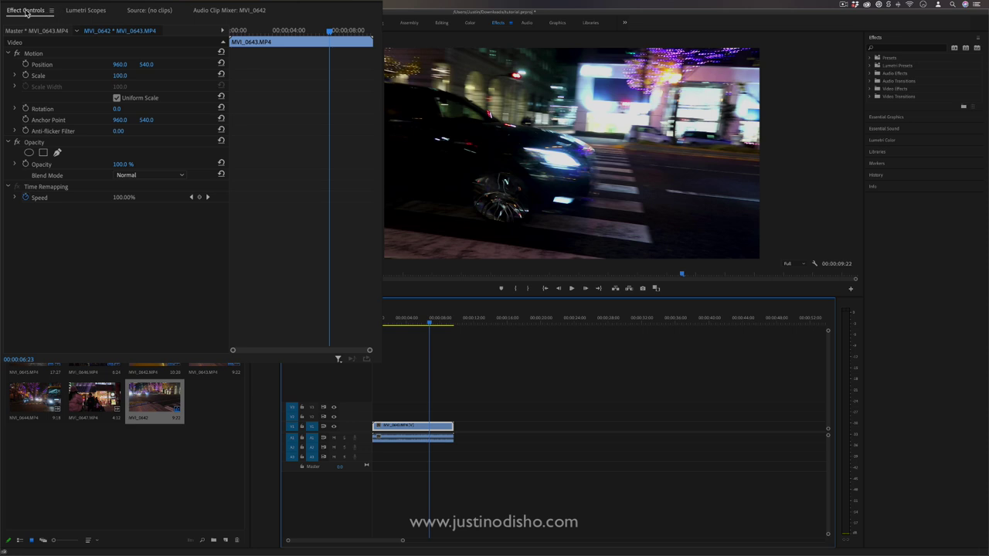
pyautogui.click(74, 12)
pyautogui.click(31, 11)
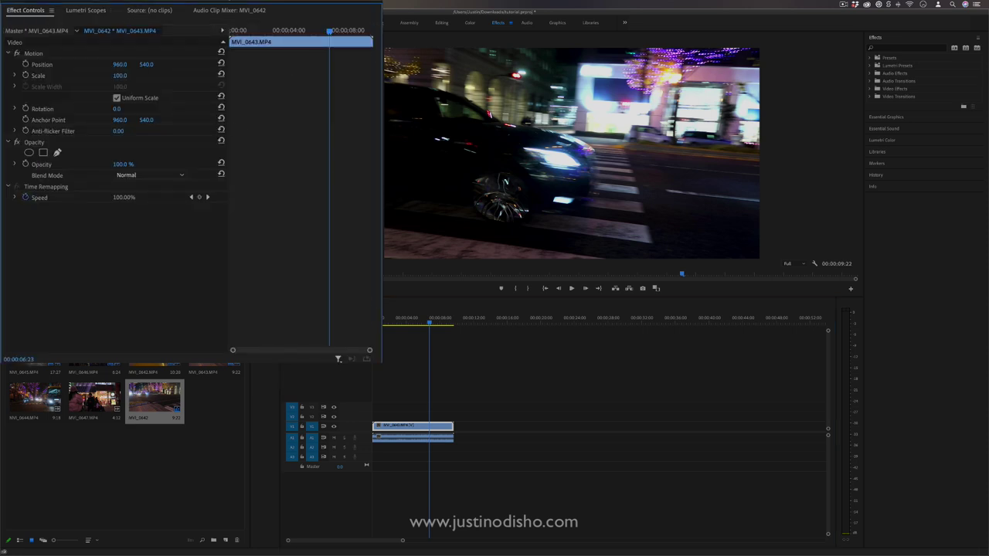
pyautogui.click(313, 5)
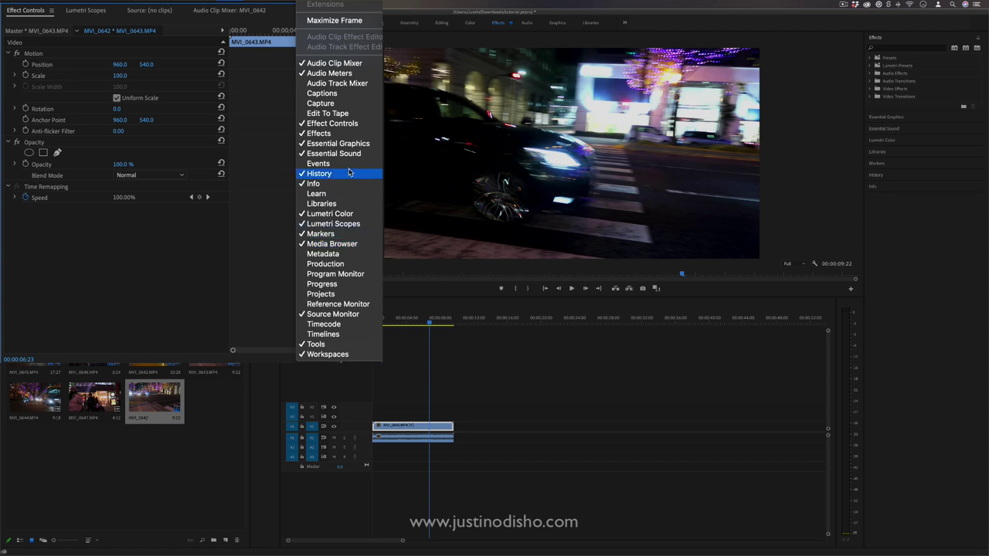
pyautogui.click(333, 125)
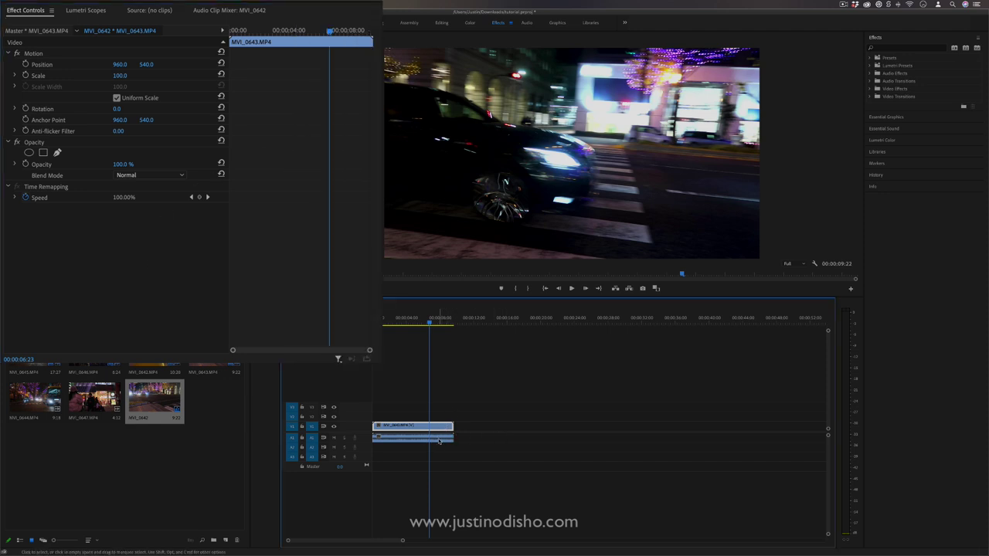
pyautogui.keyDown('alt'); pyautogui.click(439, 440); pyautogui.keyUp('alt')
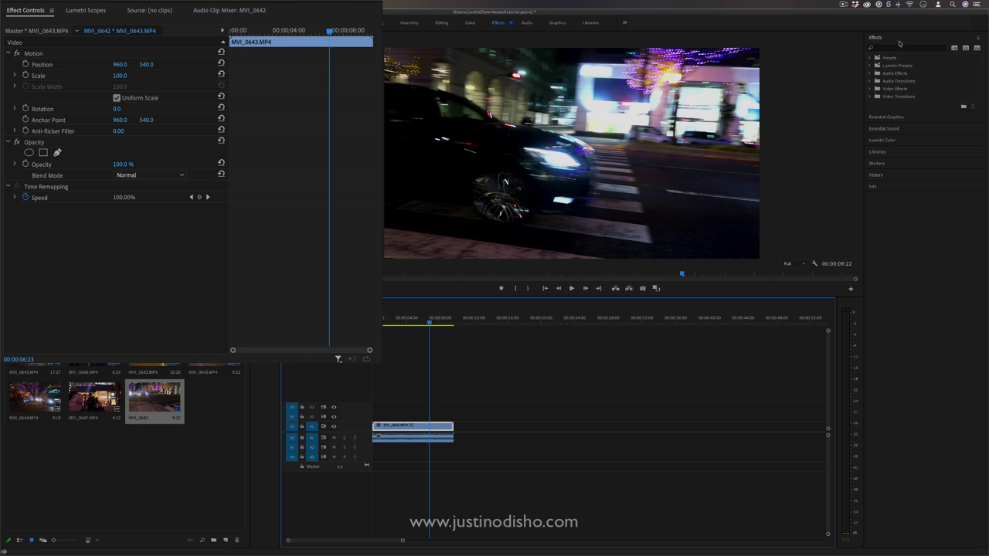
# Step: Apply Directional Blur from Blur & Sharpen to the clip, then delete it in Effect Controls
pyautogui.click(870, 89)
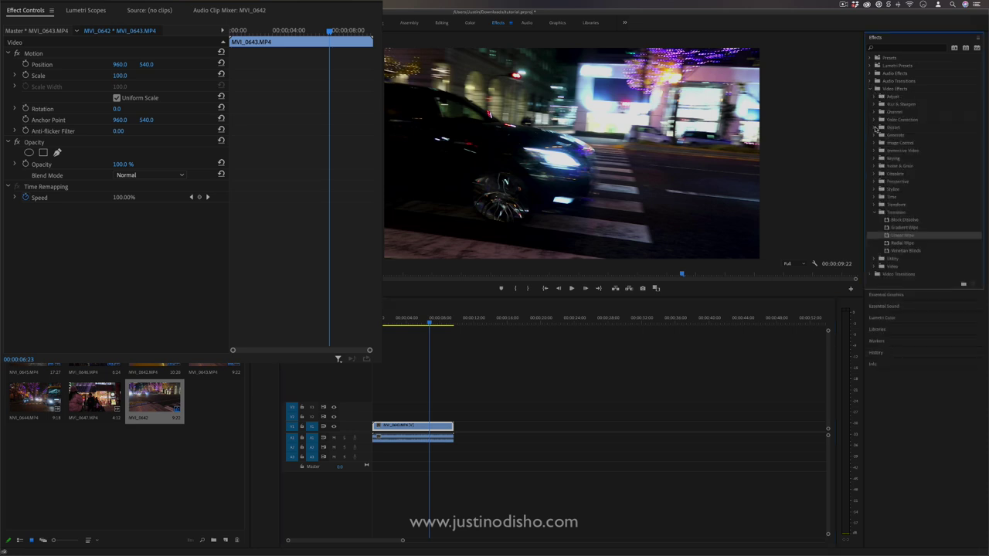
pyautogui.click(875, 127)
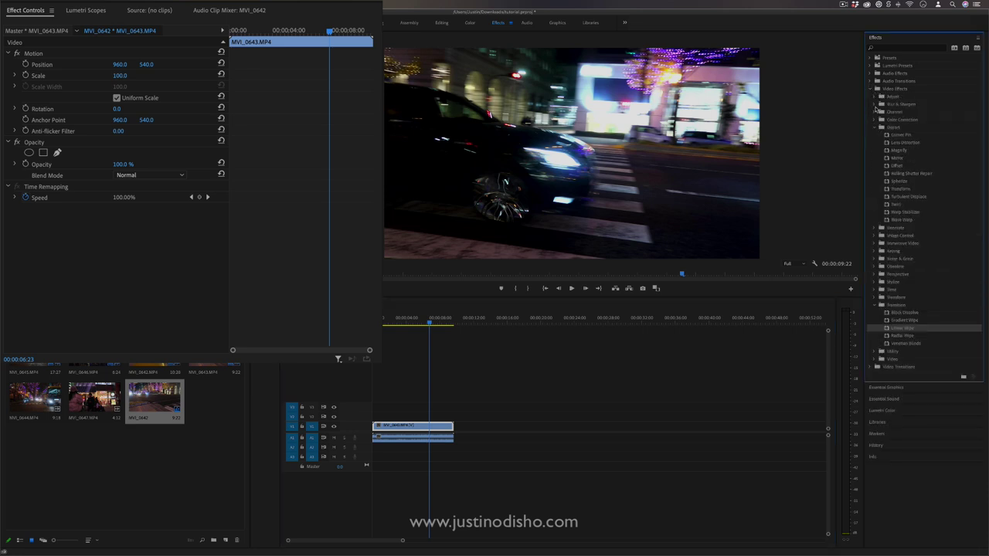
pyautogui.click(873, 105)
pyautogui.moveTo(907, 129)
pyautogui.mouseDown()
pyautogui.moveTo(398, 435)
pyautogui.moveTo(405, 427)
pyautogui.mouseUp()
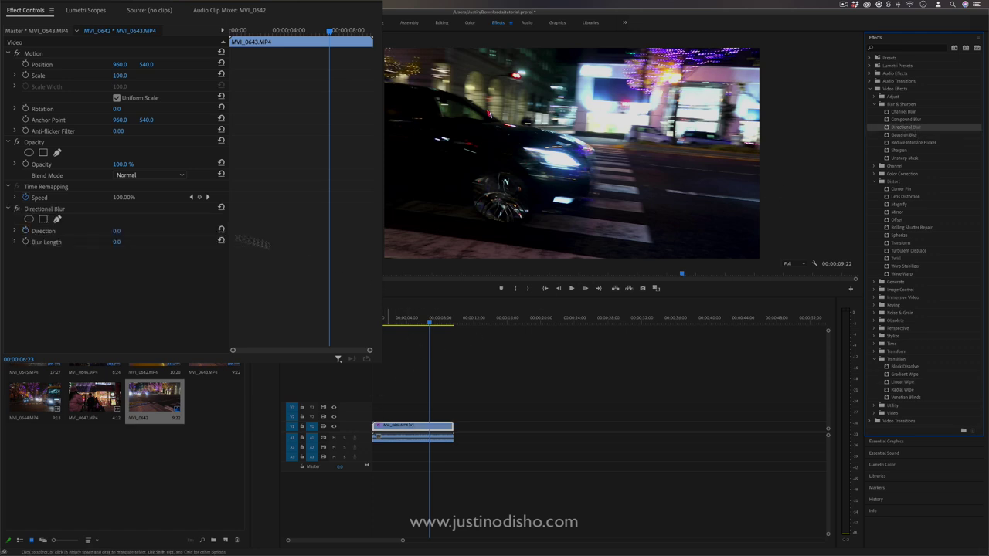
pyautogui.click(44, 210)
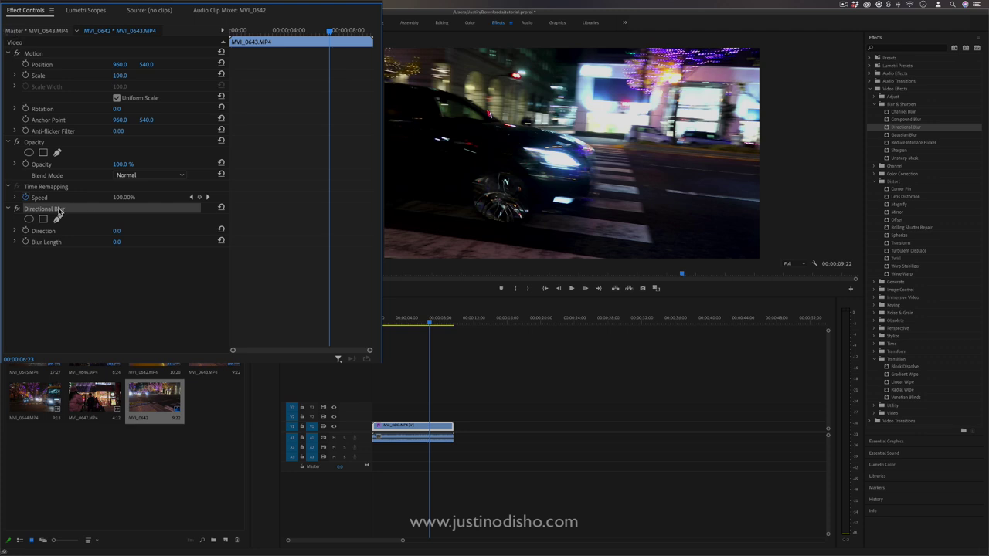
pyautogui.press('BackSpace')
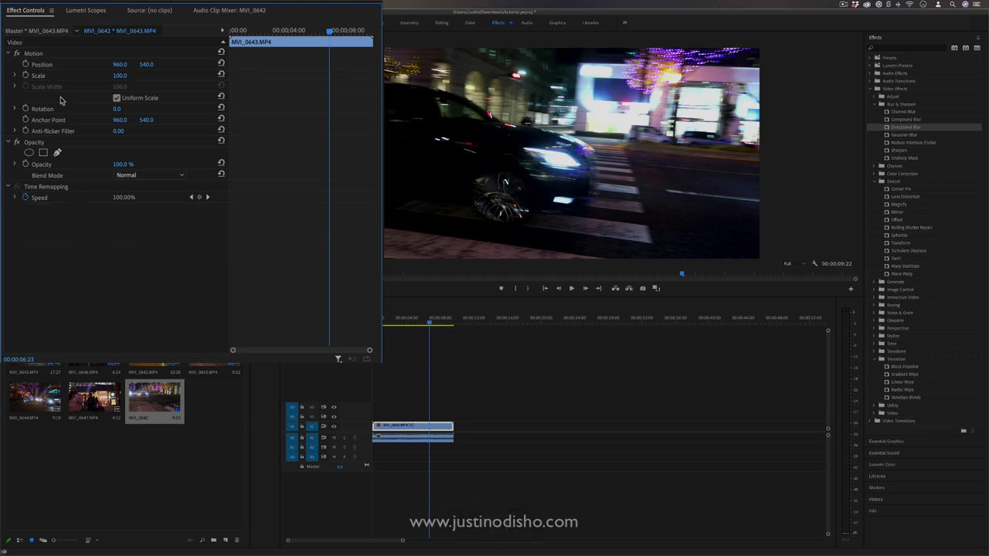
# Step: Select and re-expand Motion, then move the playhead to 00:00:04:29
pyautogui.click(39, 54)
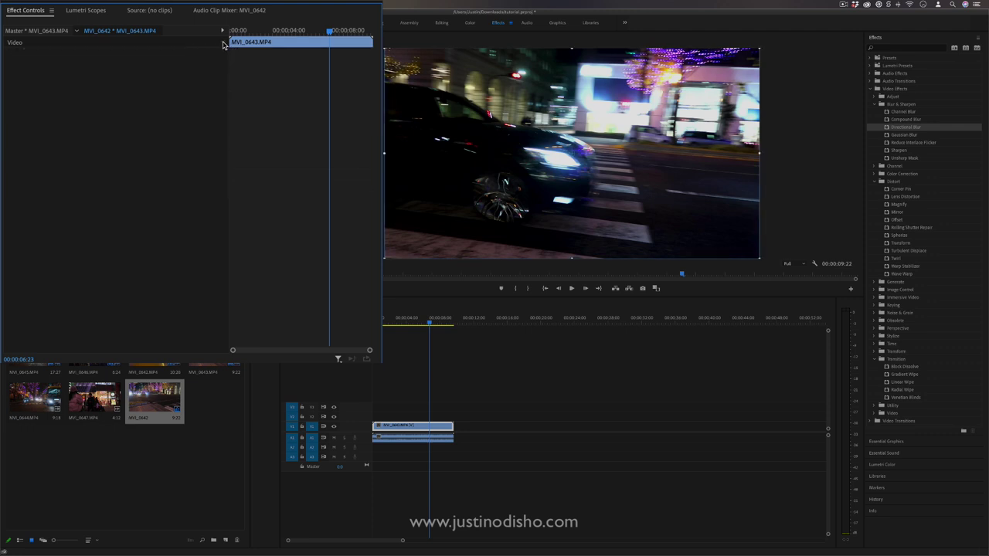
pyautogui.click(9, 54)
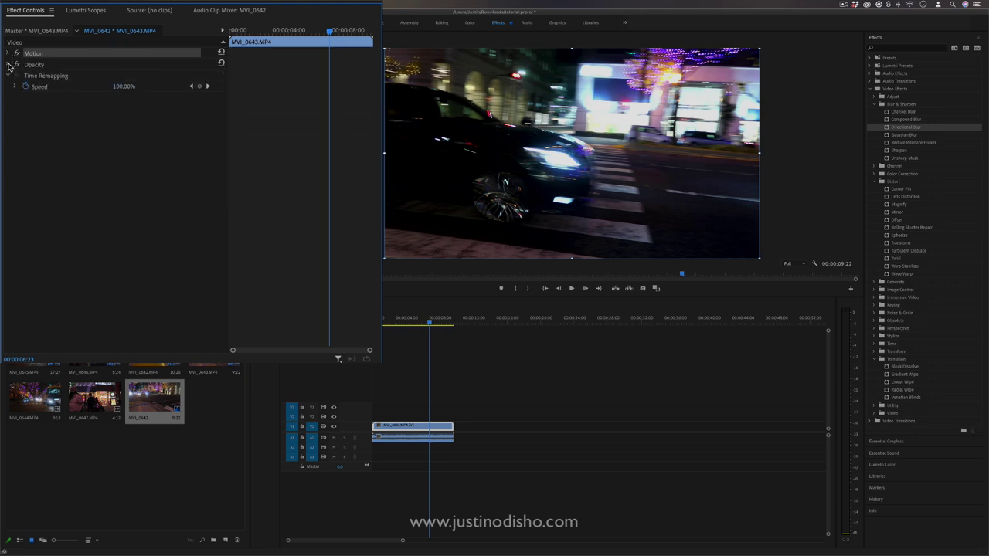
pyautogui.click(7, 65)
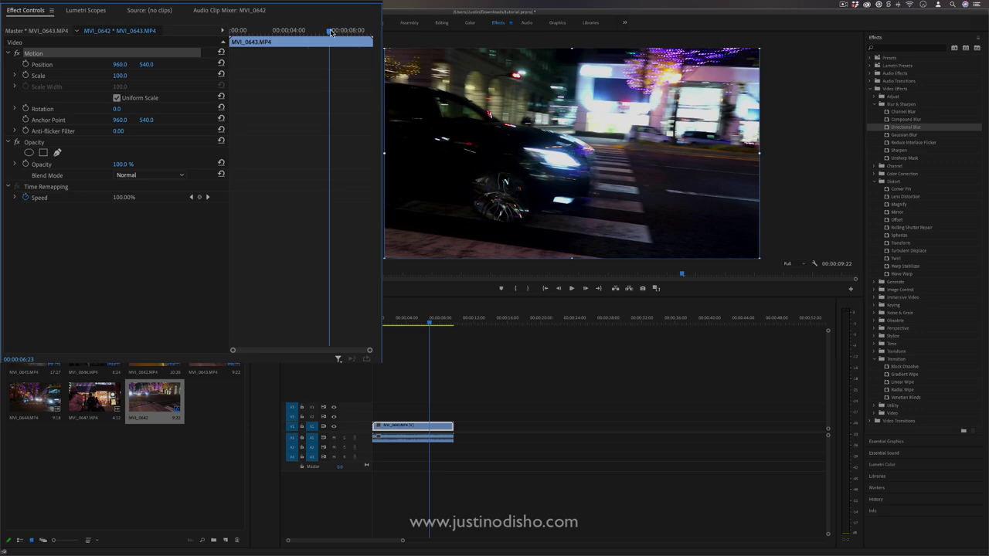
pyautogui.moveTo(331, 32); pyautogui.dragTo(304, 34)
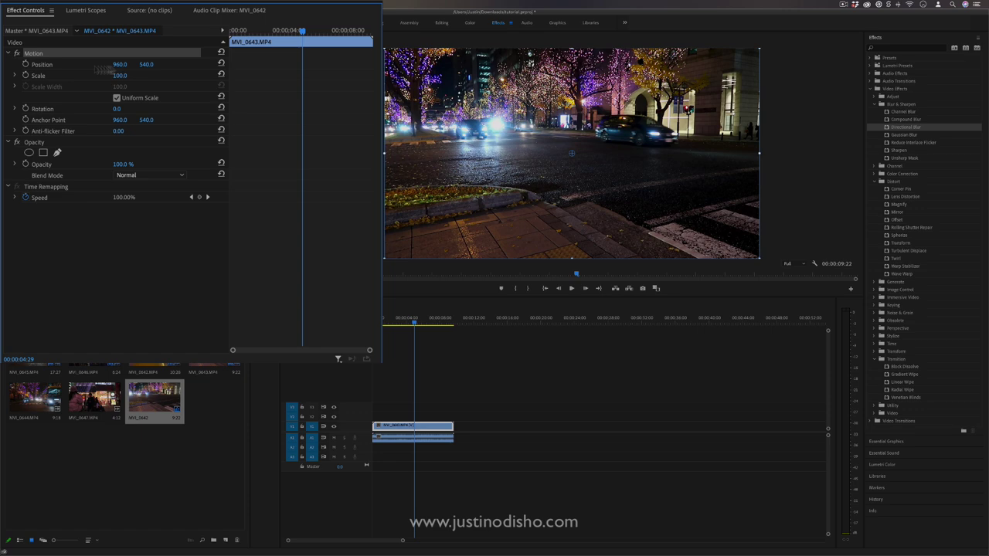
# Step: From the clip's start, scrub Position X and Y until it reads 954.7, 549.4
pyautogui.press('Home')
pyautogui.click(45, 66)
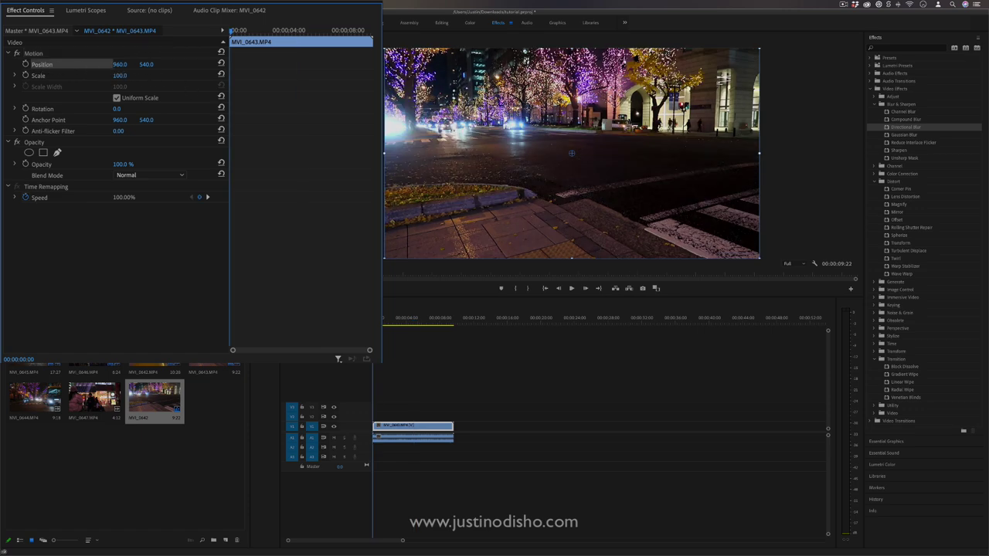
pyautogui.moveTo(120, 64)
pyautogui.mouseDown()
pyautogui.moveTo(174, 68)
pyautogui.moveTo(115, 64)
pyautogui.moveTo(158, 68)
pyautogui.mouseUp()
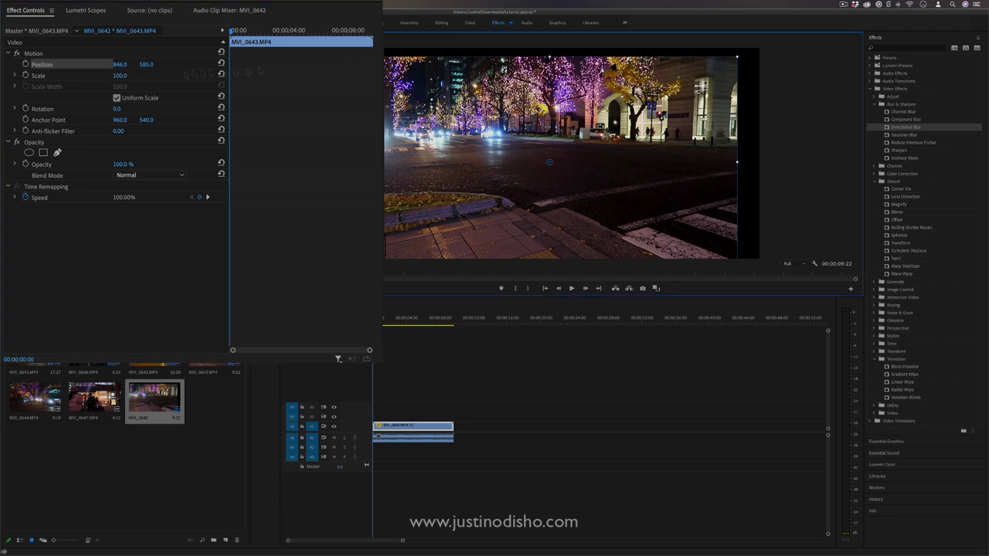
pyautogui.click(68, 70)
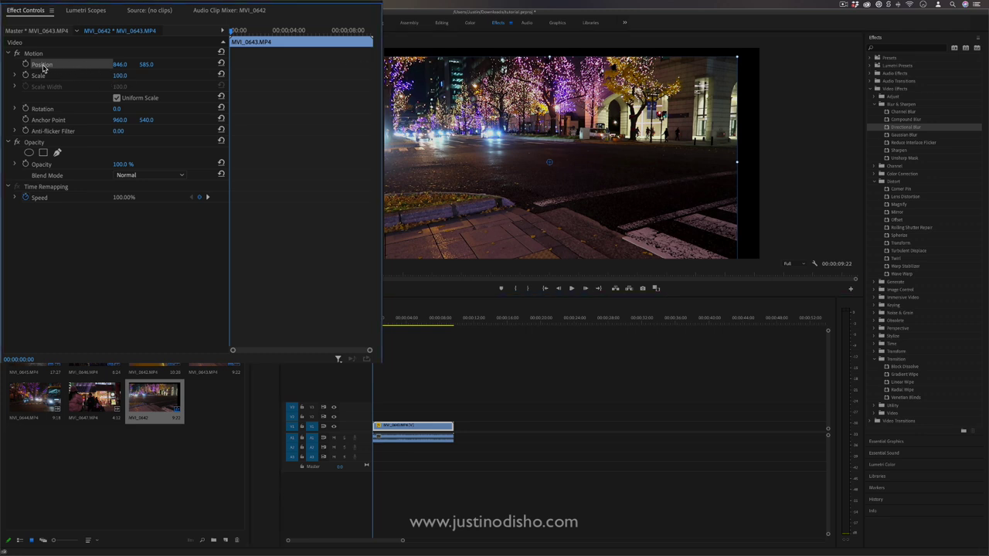
pyautogui.moveTo(550, 162)
pyautogui.mouseDown()
pyautogui.moveTo(593, 160)
pyautogui.moveTo(528, 135)
pyautogui.moveTo(705, 223)
pyautogui.moveTo(579, 144)
pyautogui.moveTo(570, 155)
pyautogui.mouseUp()
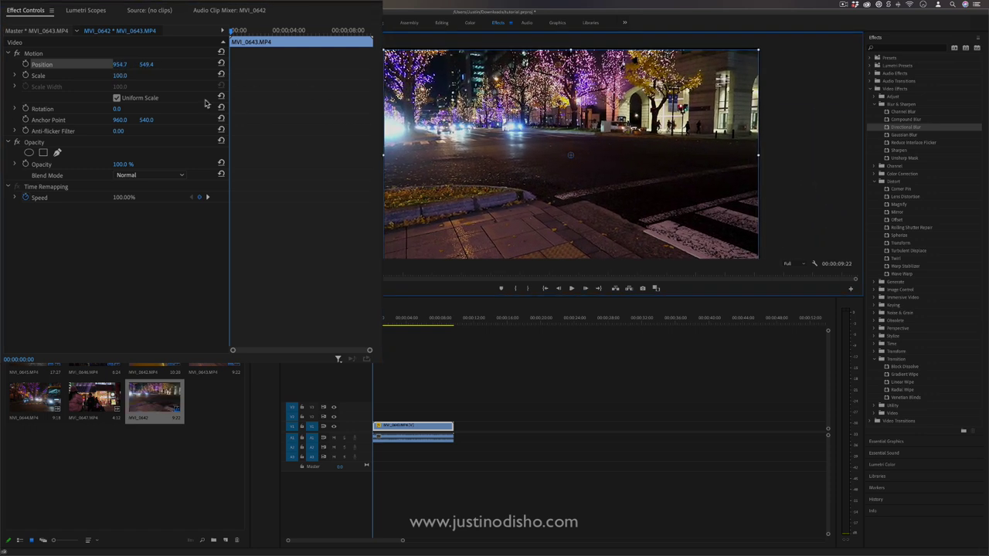
# Step: Shrink the clip to 36% and back up, then reset Scale to 100 and Position to 960, 540
pyautogui.moveTo(119, 77); pyautogui.dragTo(93, 76)
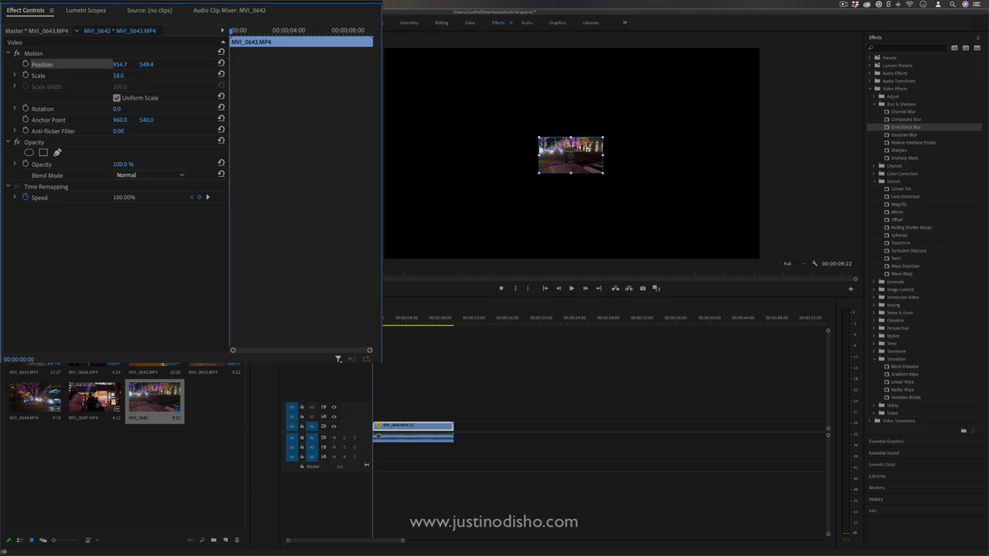
pyautogui.moveTo(572, 155); pyautogui.dragTo(552, 151)
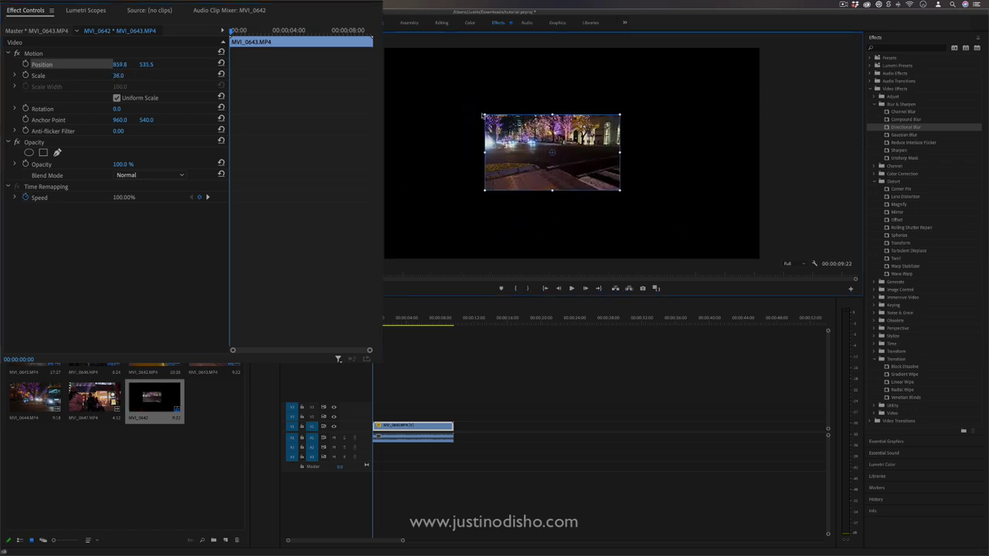
pyautogui.moveTo(484, 114)
pyautogui.mouseDown()
pyautogui.moveTo(433, 96)
pyautogui.moveTo(433, 86)
pyautogui.mouseUp()
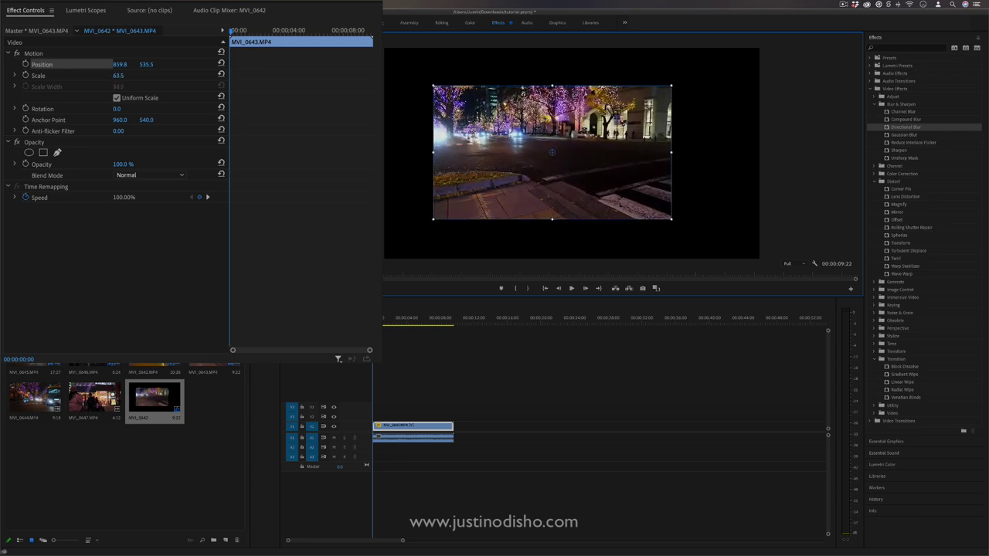
pyautogui.click(721, 140)
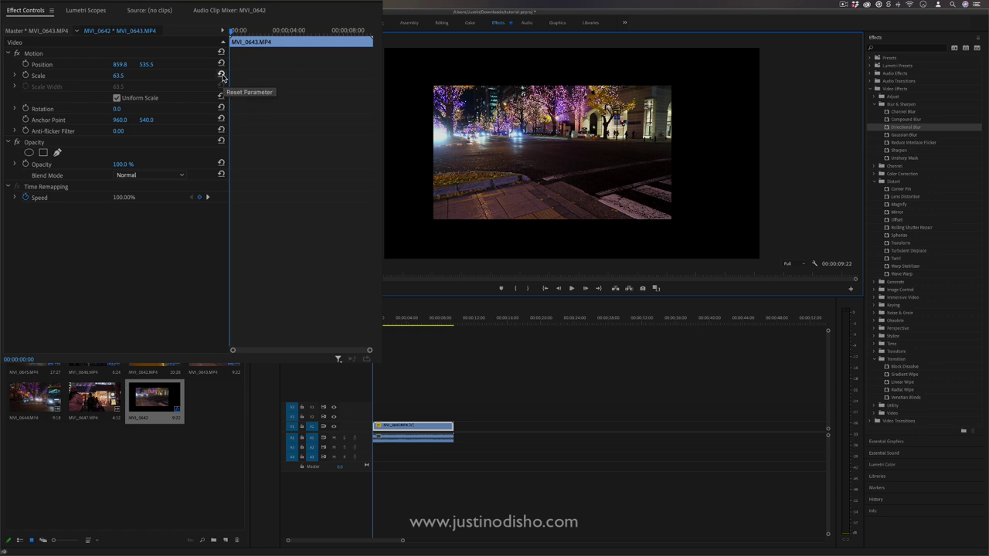
pyautogui.click(222, 75)
pyautogui.click(221, 63)
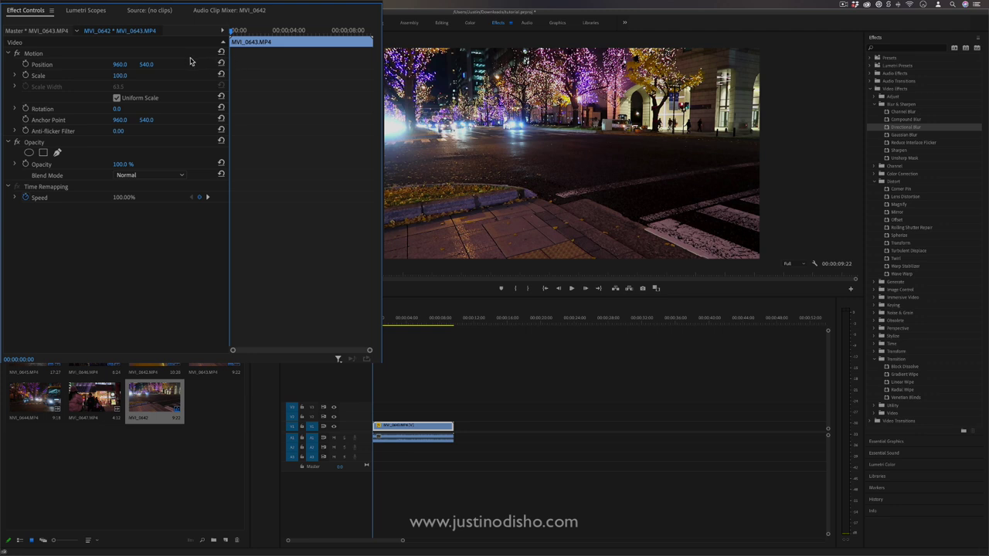
# Step: Keyframe Position, moving the clip right at about 3 seconds
pyautogui.click(26, 65)
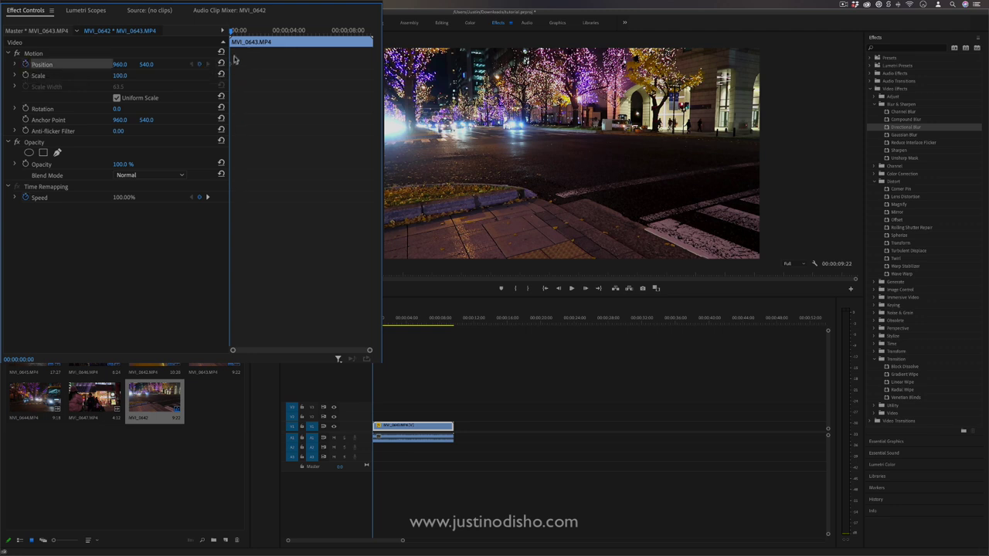
pyautogui.moveTo(233, 31); pyautogui.dragTo(279, 29)
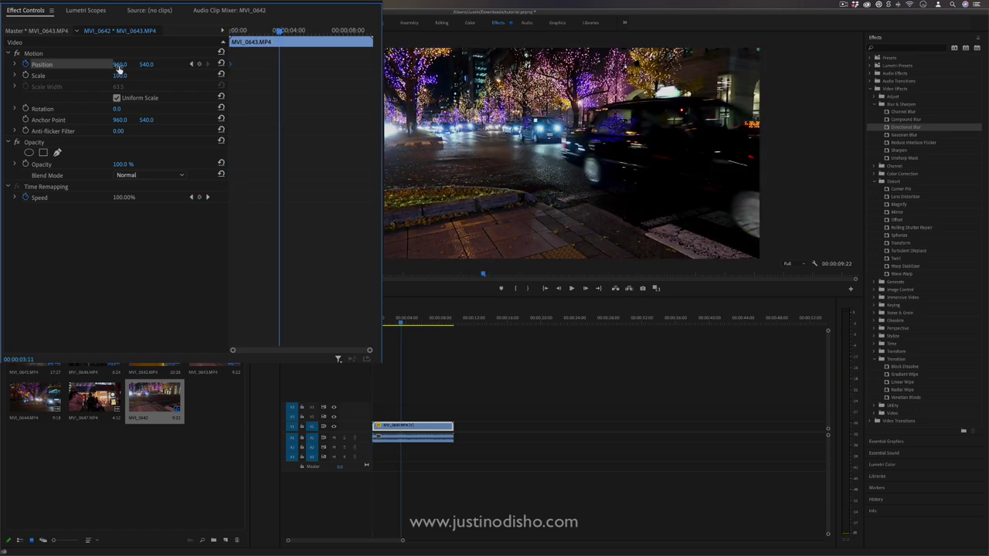
pyautogui.moveTo(119, 65); pyautogui.dragTo(123, 65)
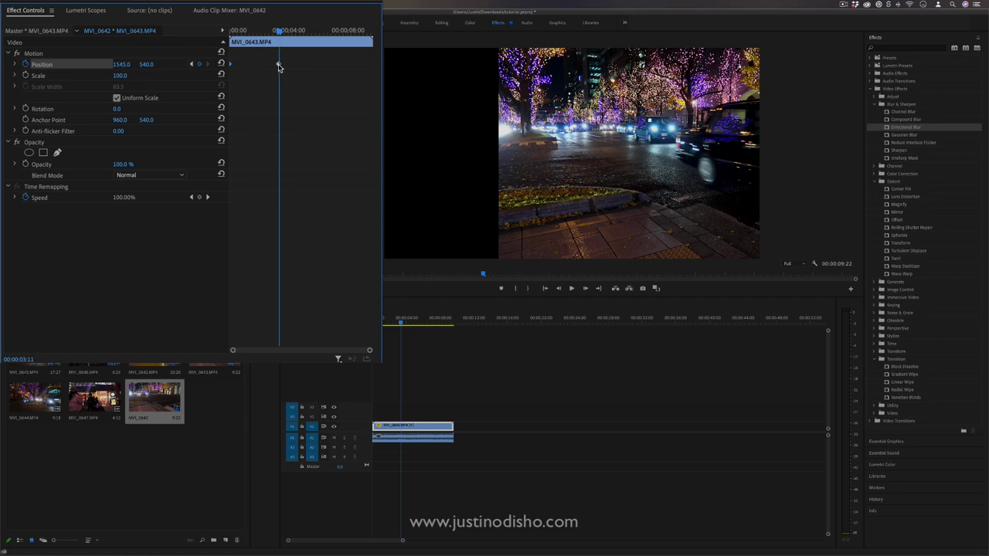
pyautogui.moveTo(280, 31)
pyautogui.mouseDown()
pyautogui.moveTo(237, 32)
pyautogui.moveTo(301, 36)
pyautogui.mouseUp()
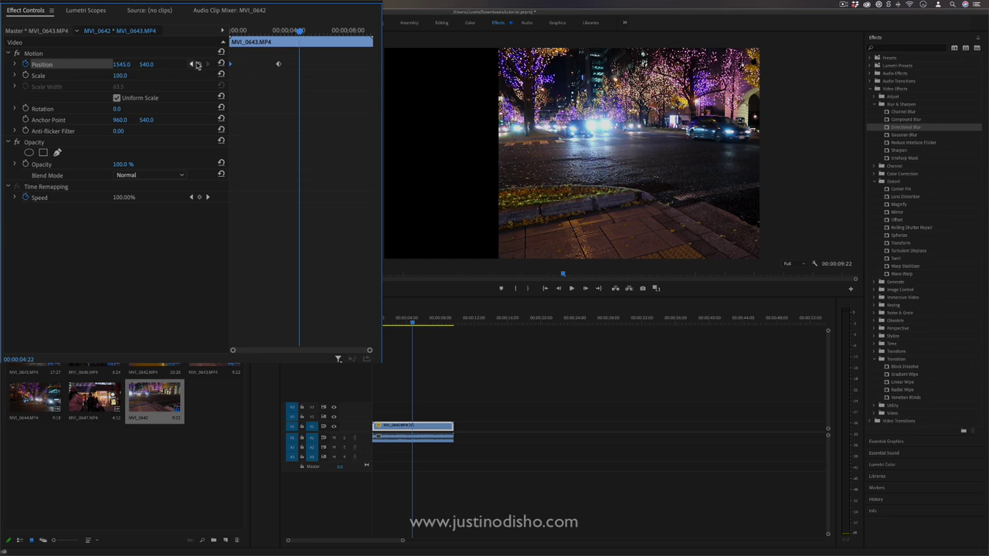
# Step: Delete the Position keyframes and scrub Scale down to 89.0
pyautogui.click(25, 65)
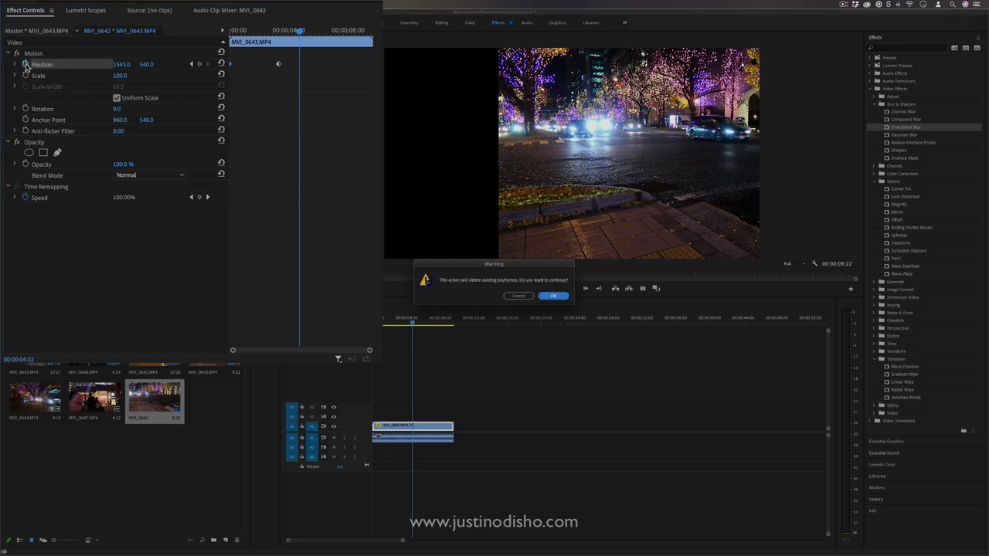
pyautogui.click(557, 295)
pyautogui.moveTo(120, 75); pyautogui.dragTo(161, 78)
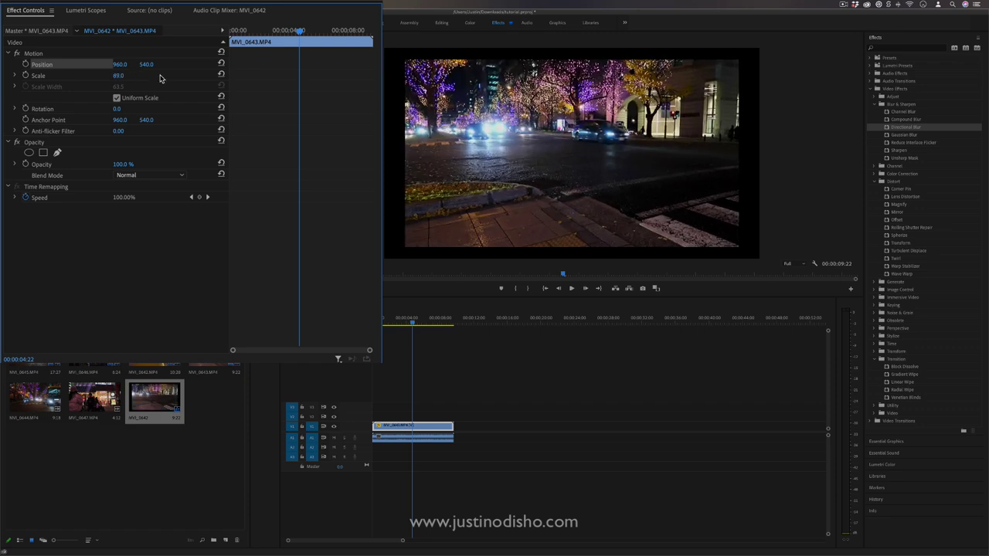
# Step: Unlink Uniform Scale and stretch the clip's width, then pull it partly back
pyautogui.click(117, 98)
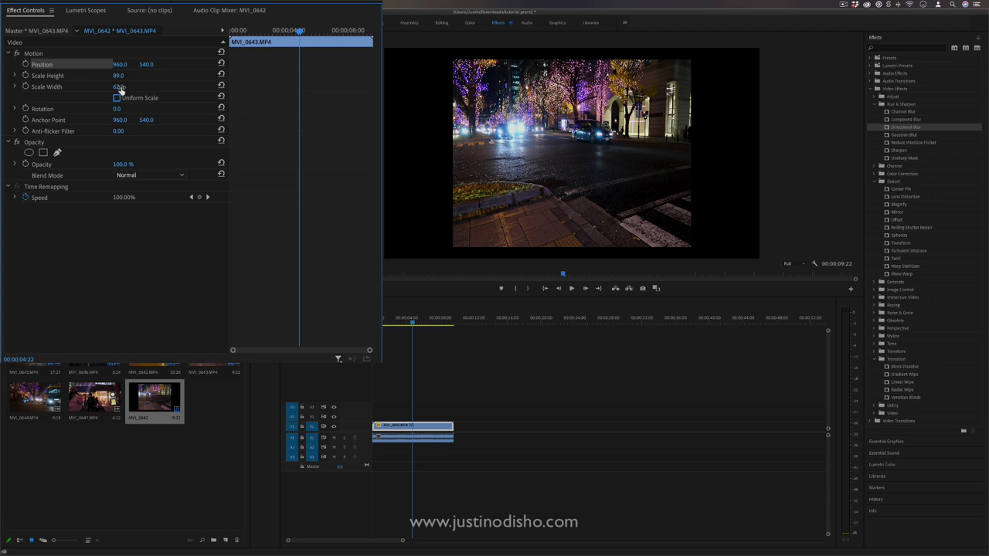
pyautogui.moveTo(118, 89)
pyautogui.mouseDown()
pyautogui.moveTo(179, 86)
pyautogui.moveTo(124, 86)
pyautogui.moveTo(162, 76)
pyautogui.moveTo(95, 75)
pyautogui.moveTo(247, 86)
pyautogui.mouseUp()
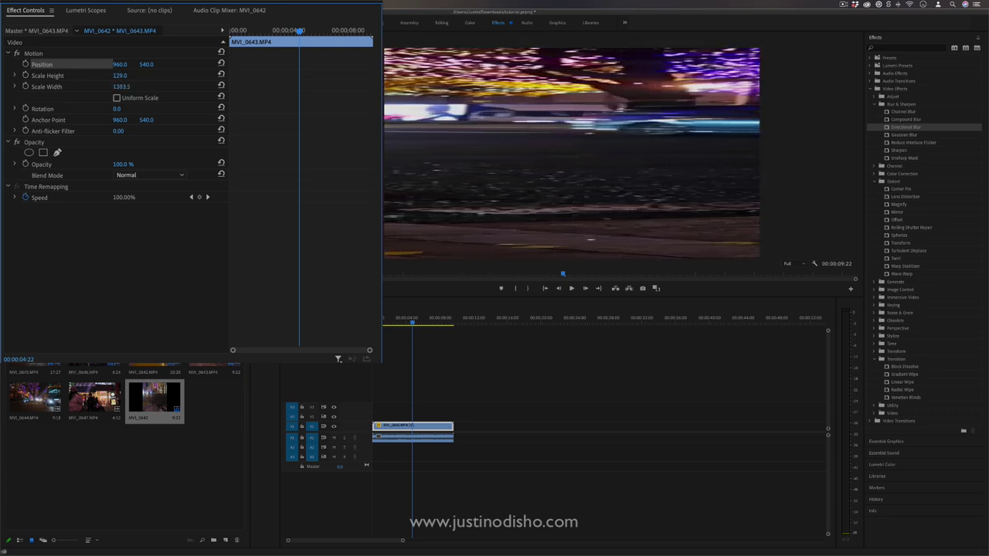
pyautogui.moveTo(121, 87); pyautogui.dragTo(77, 86)
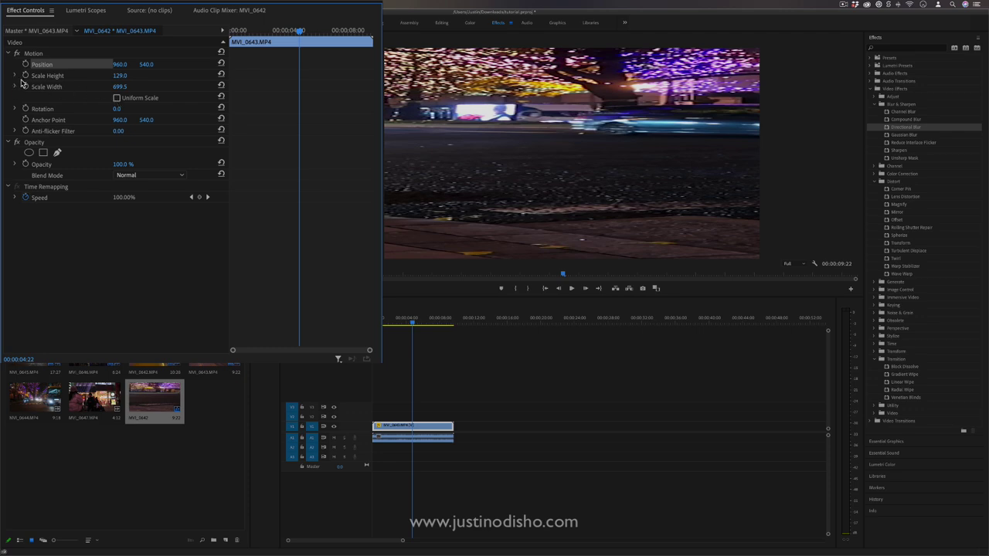
# Step: Lower Scale Height to about 94, then reset both height and width to 100
pyautogui.click(13, 76)
pyautogui.click(153, 95)
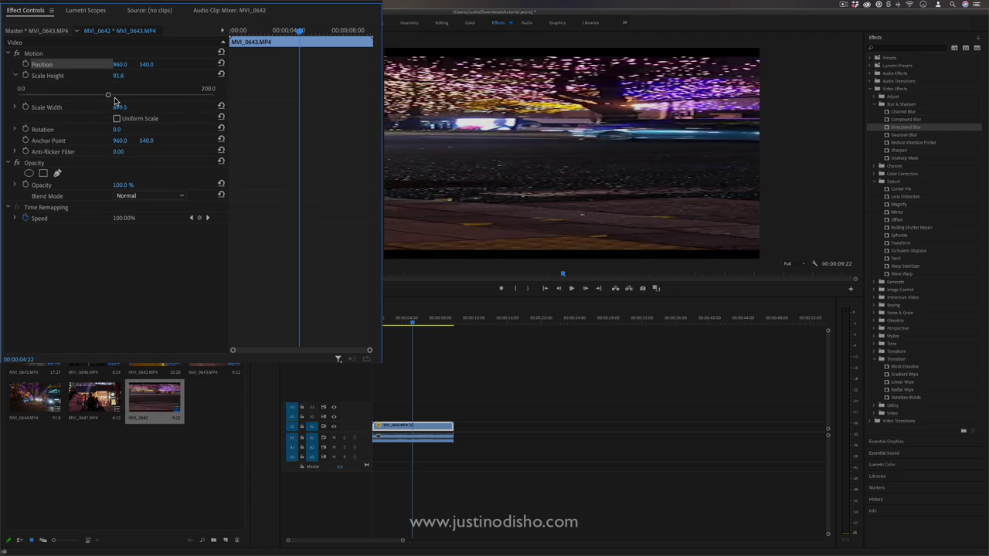
pyautogui.moveTo(141, 101); pyautogui.dragTo(77, 97)
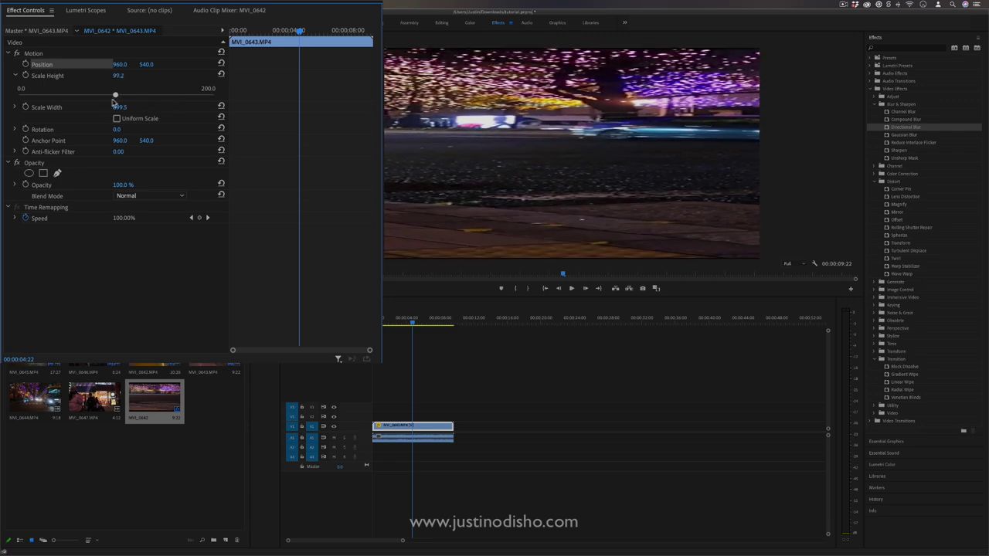
pyautogui.click(221, 74)
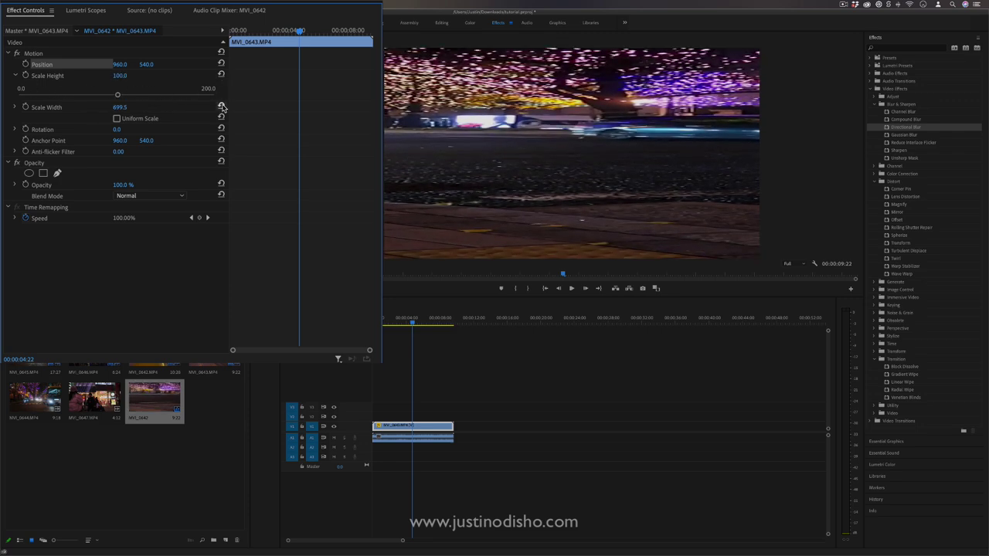
pyautogui.click(221, 106)
pyautogui.click(14, 76)
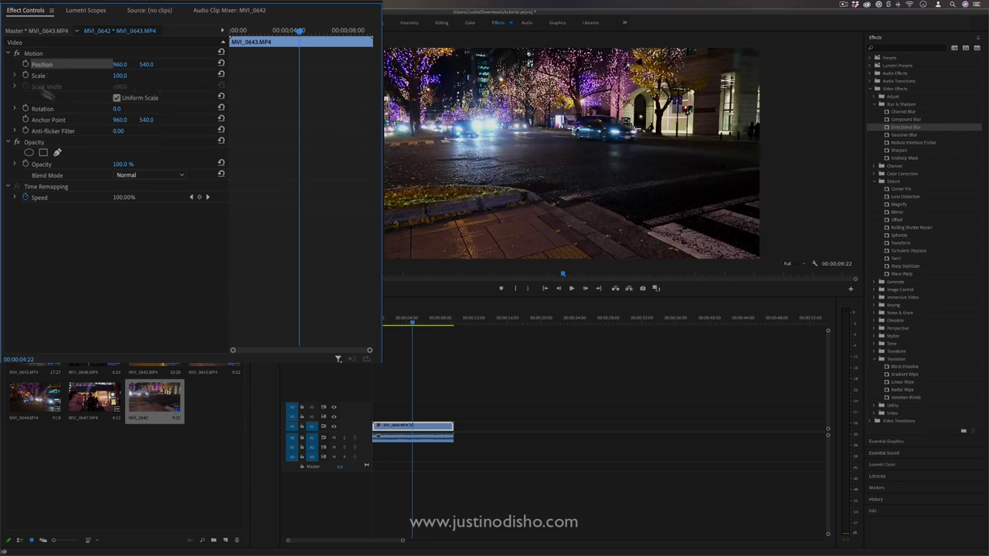
pyautogui.click(117, 98)
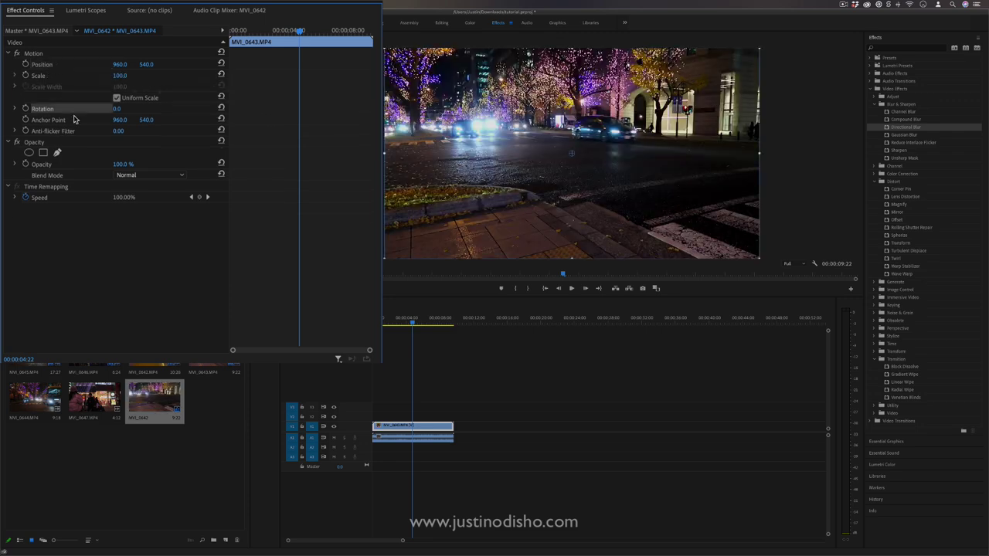
pyautogui.click(14, 109)
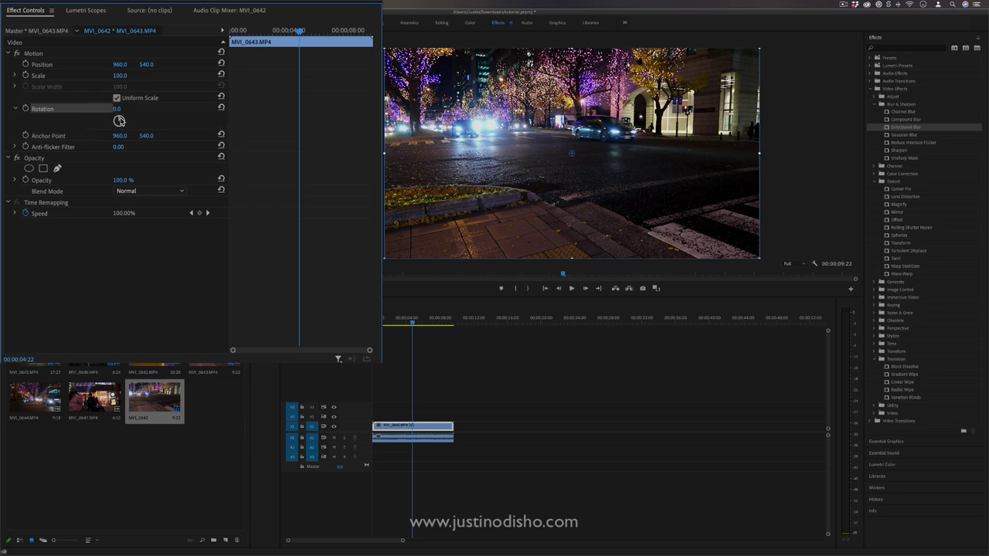
pyautogui.moveTo(119, 121)
pyautogui.mouseDown()
pyautogui.moveTo(119, 92)
pyautogui.moveTo(115, 116)
pyautogui.mouseUp()
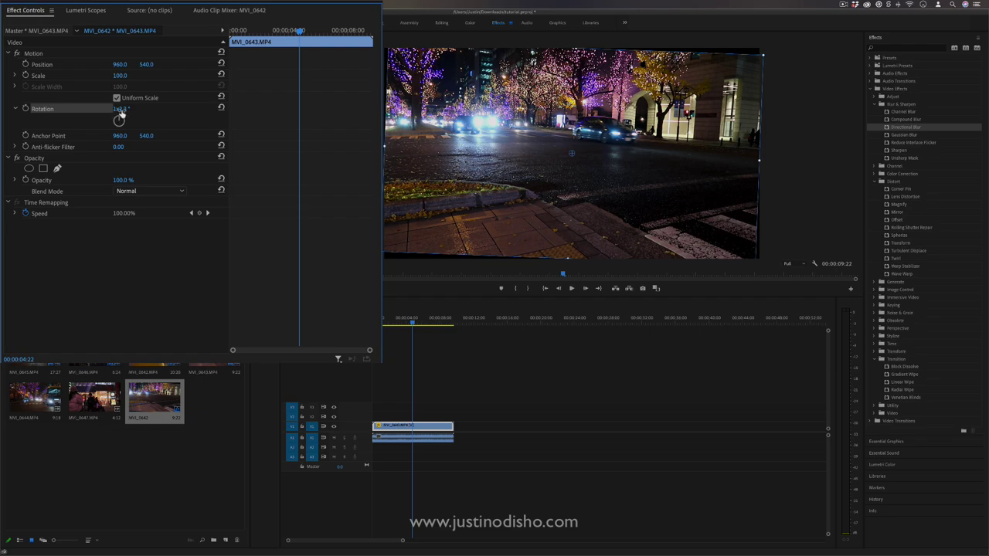
pyautogui.moveTo(125, 121)
pyautogui.mouseDown()
pyautogui.moveTo(100, 113)
pyautogui.moveTo(127, 48)
pyautogui.moveTo(120, 68)
pyautogui.mouseUp()
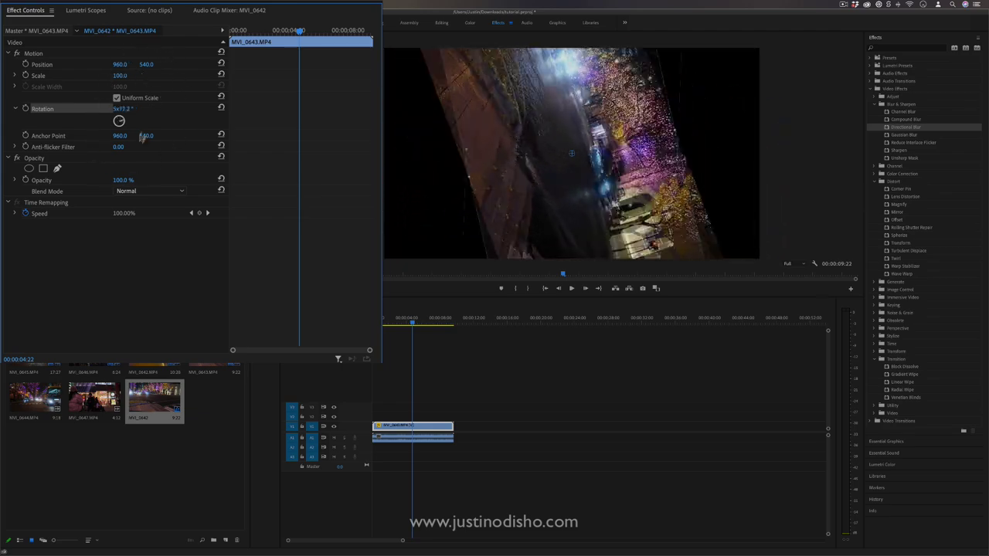
pyautogui.moveTo(143, 136); pyautogui.dragTo(159, 135)
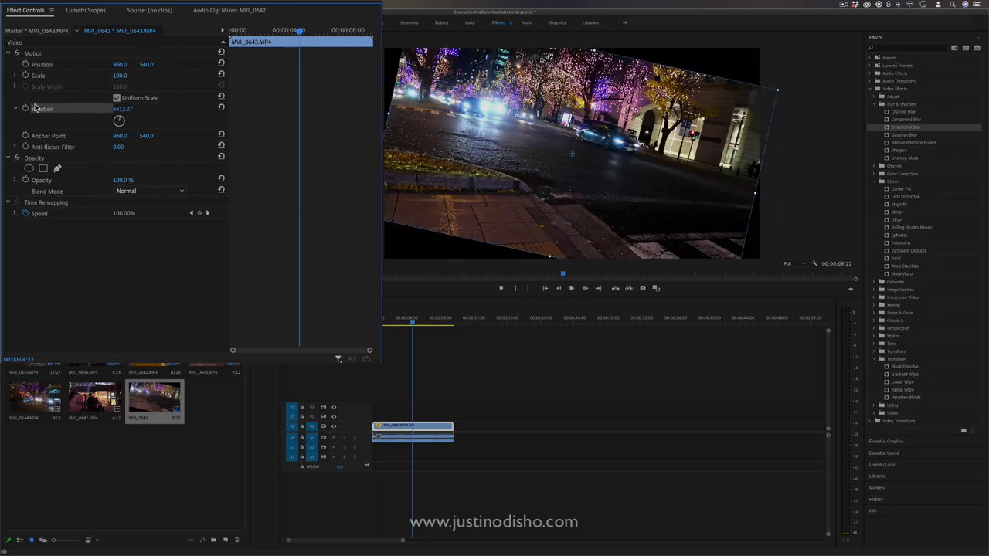
pyautogui.moveTo(300, 31); pyautogui.dragTo(257, 31)
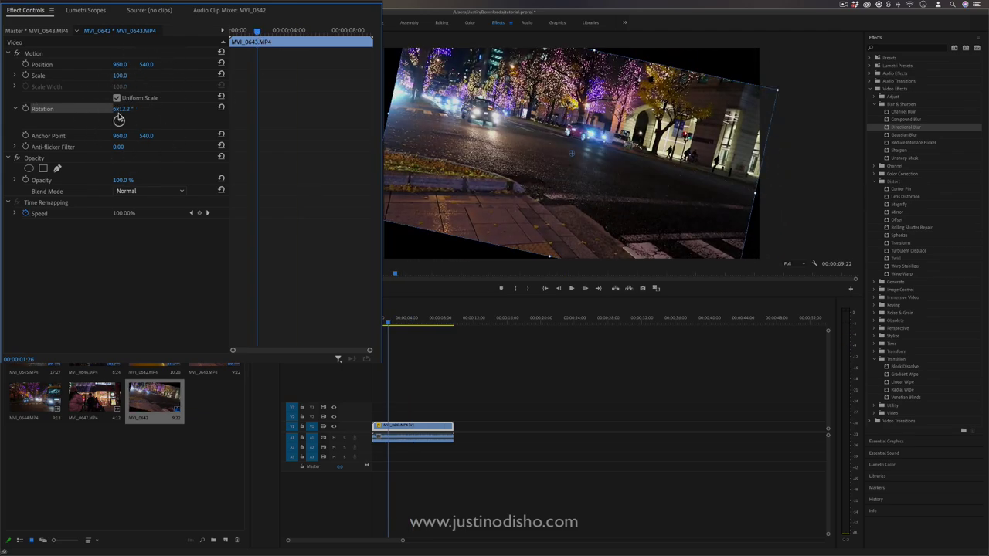
pyautogui.click(221, 107)
pyautogui.click(25, 109)
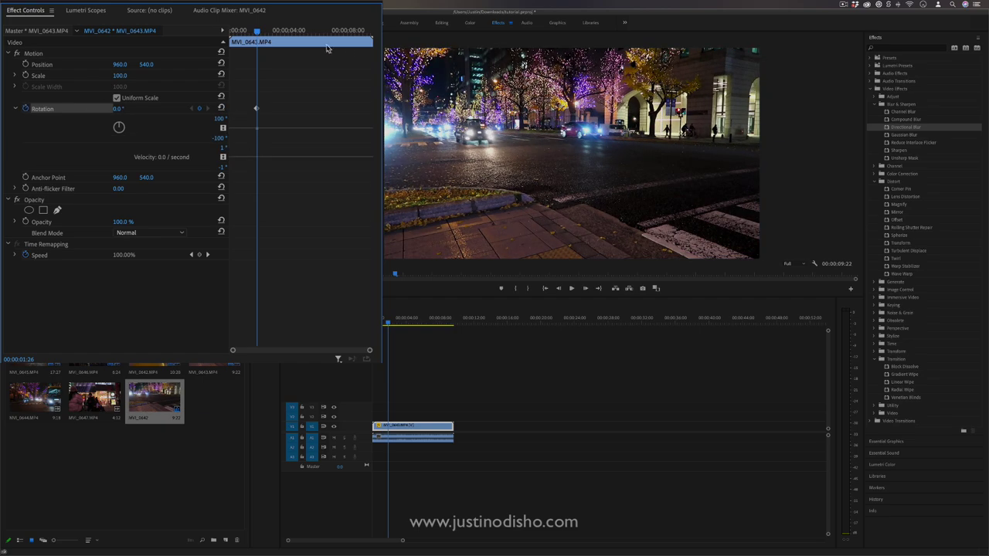
pyautogui.moveTo(258, 31); pyautogui.dragTo(294, 31)
pyautogui.moveTo(118, 127); pyautogui.dragTo(97, 168)
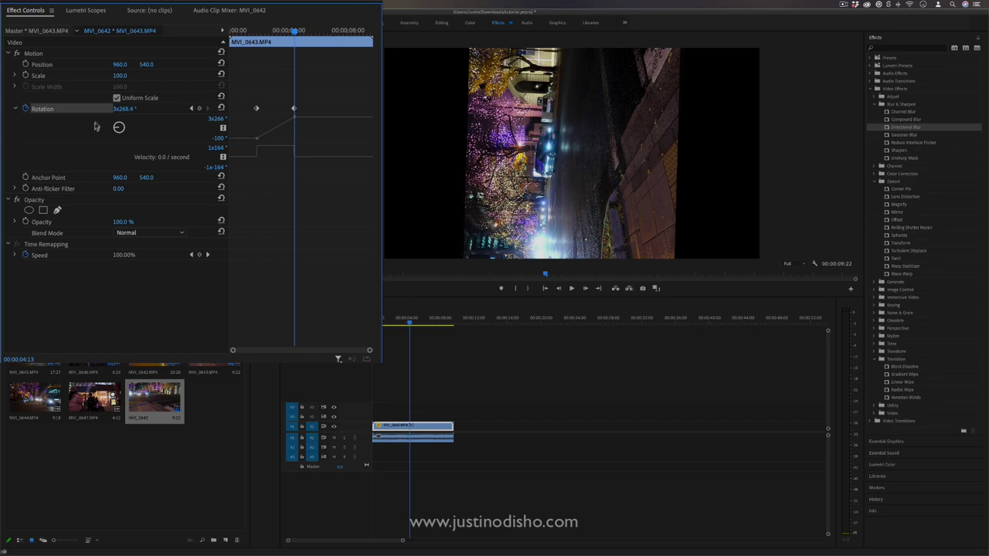
pyautogui.moveTo(96, 168)
pyautogui.mouseDown()
pyautogui.moveTo(71, 164)
pyautogui.moveTo(115, 85)
pyautogui.mouseUp()
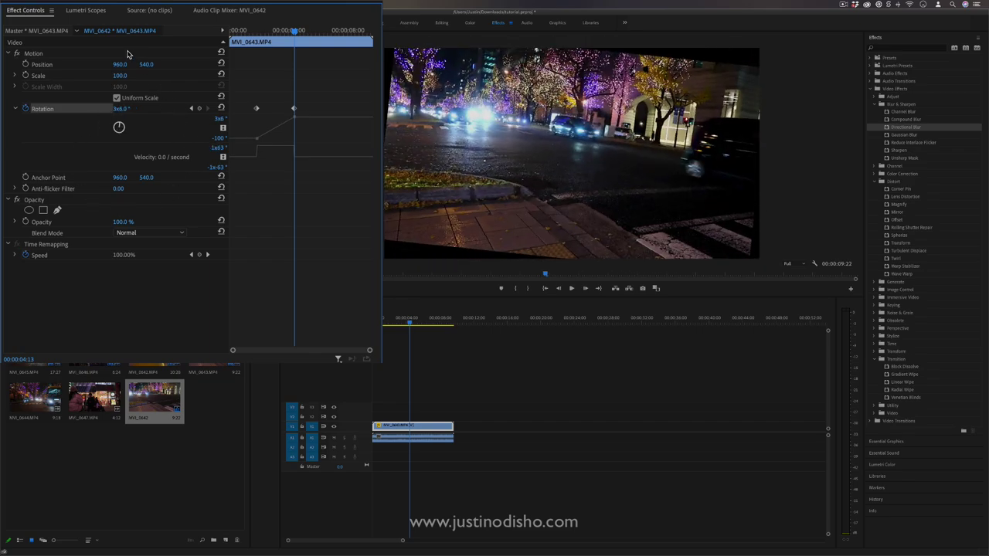
pyautogui.moveTo(257, 30); pyautogui.dragTo(294, 30)
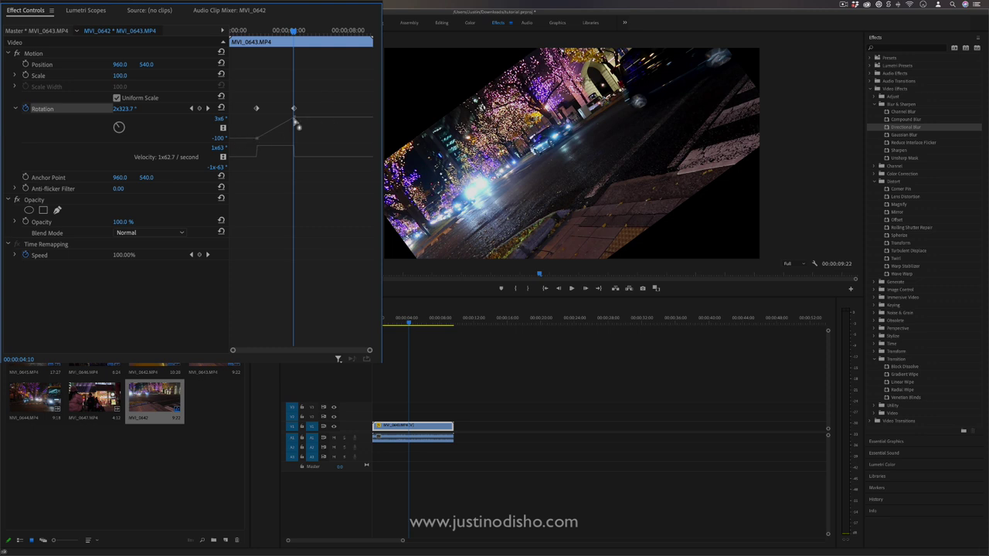
pyautogui.click(255, 32)
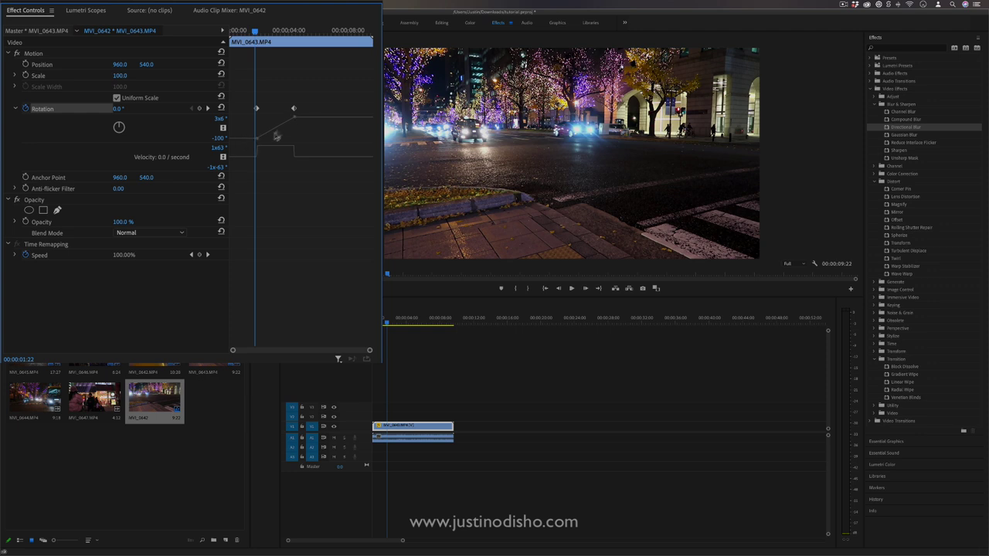
pyautogui.rightClick(293, 109)
pyautogui.click(312, 265)
pyautogui.moveTo(285, 129); pyautogui.dragTo(286, 142)
pyautogui.click(26, 109)
pyautogui.click(562, 298)
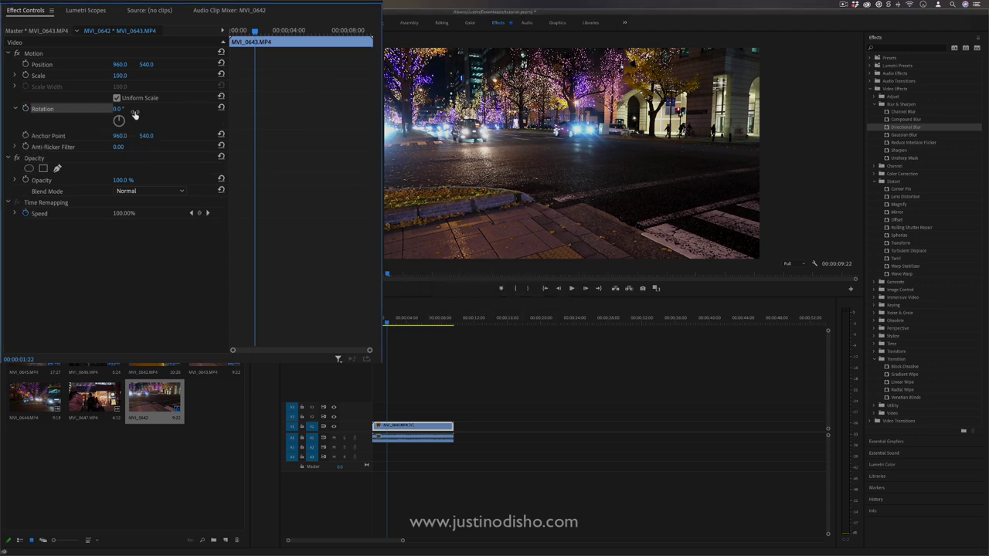
# Step: Spin Rotation through several turns to 8x84.7° and shift Anchor Point to 1914.1, 0.7
pyautogui.click(147, 158)
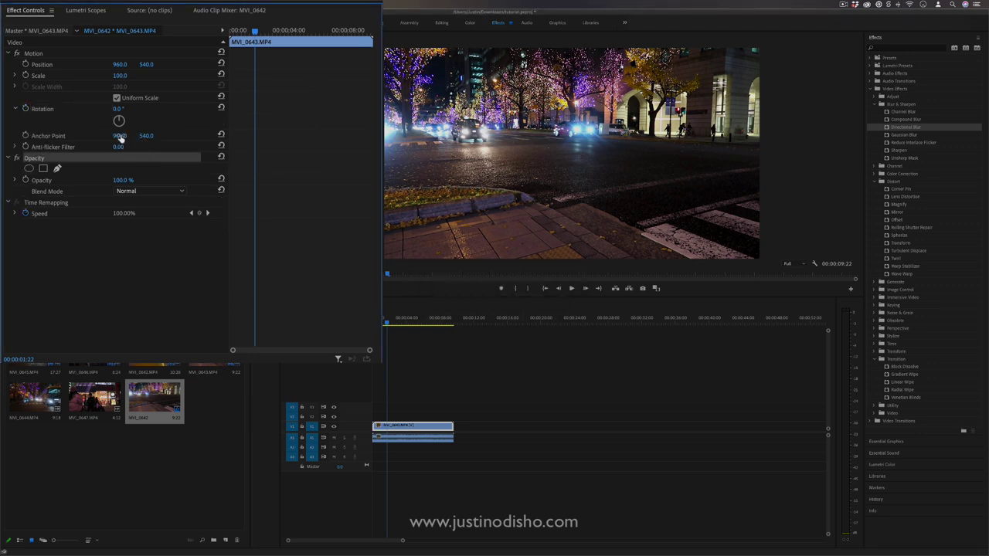
pyautogui.click(51, 137)
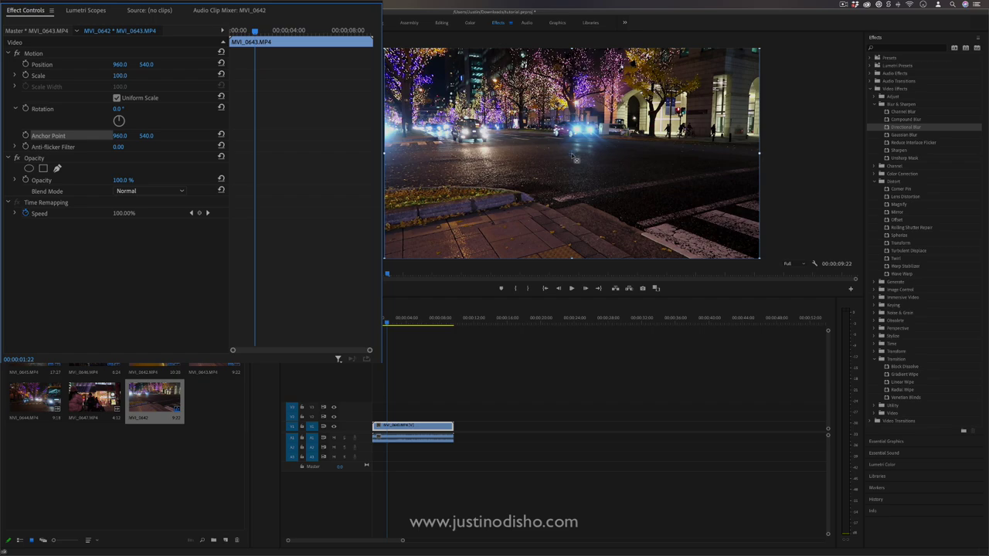
pyautogui.click(130, 123)
pyautogui.moveTo(130, 124)
pyautogui.mouseDown()
pyautogui.moveTo(115, 122)
pyautogui.moveTo(239, 136)
pyautogui.mouseUp()
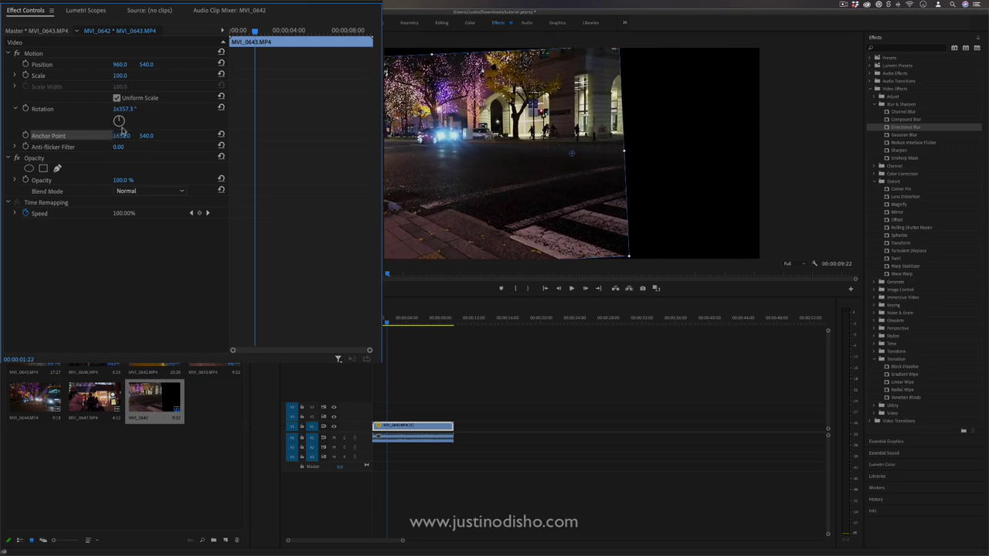
pyautogui.moveTo(119, 118)
pyautogui.mouseDown()
pyautogui.moveTo(120, 154)
pyautogui.moveTo(100, 123)
pyautogui.moveTo(136, 132)
pyautogui.moveTo(89, 151)
pyautogui.moveTo(109, 94)
pyautogui.moveTo(129, 98)
pyautogui.mouseUp()
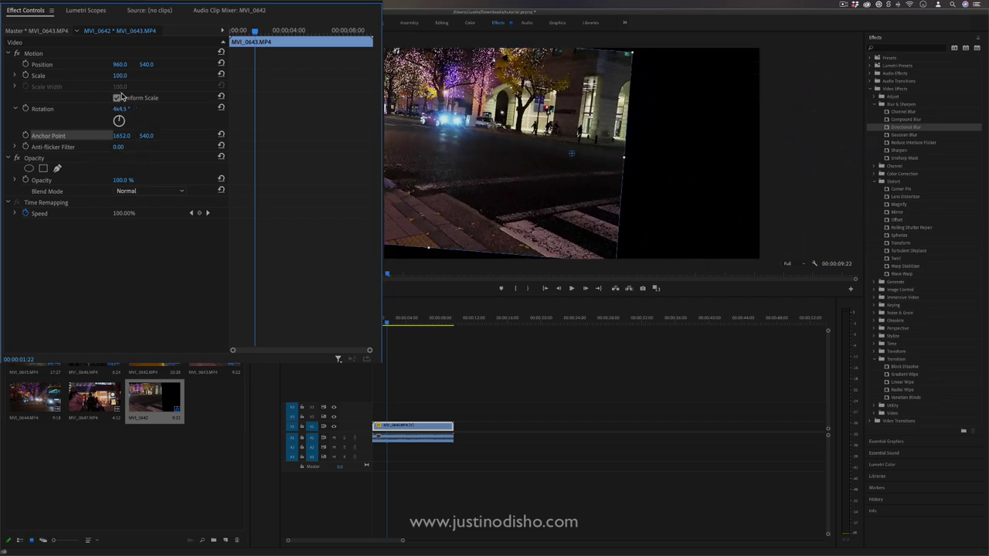
pyautogui.moveTo(122, 136)
pyautogui.mouseDown()
pyautogui.moveTo(155, 136)
pyautogui.moveTo(135, 127)
pyautogui.moveTo(81, 150)
pyautogui.moveTo(161, 114)
pyautogui.moveTo(149, 172)
pyautogui.moveTo(106, 101)
pyautogui.moveTo(167, 133)
pyautogui.moveTo(131, 171)
pyautogui.mouseUp()
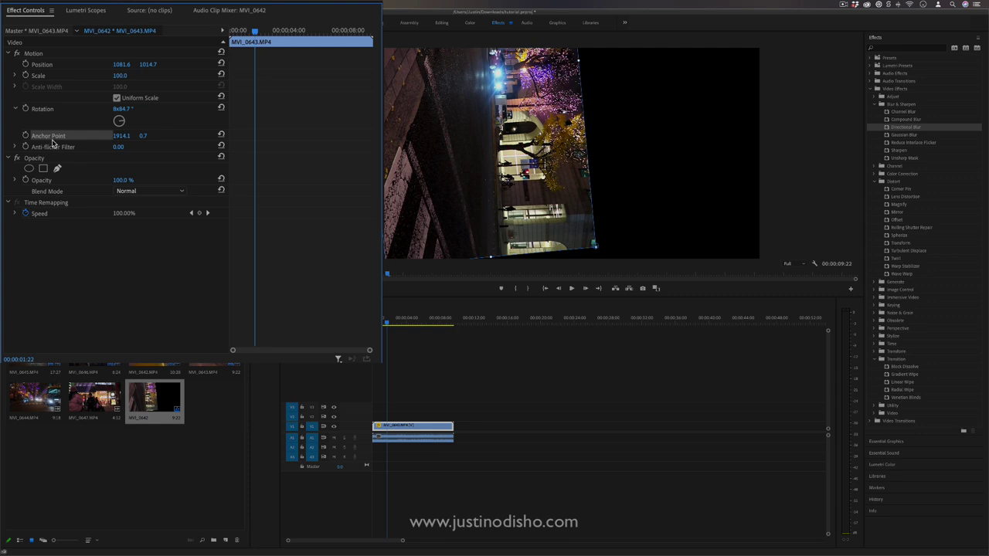
# Step: Remove the clip's Motion, Opacity and Time Remapping attributes, restoring Rotation 0.0 and Anchor Point 960, 540
pyautogui.click(223, 137)
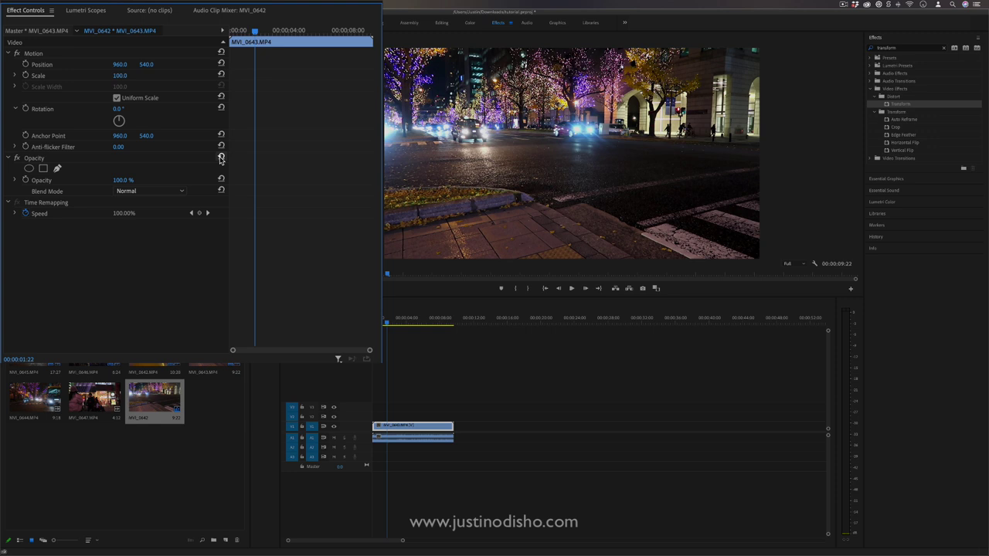
pyautogui.press('super+z')
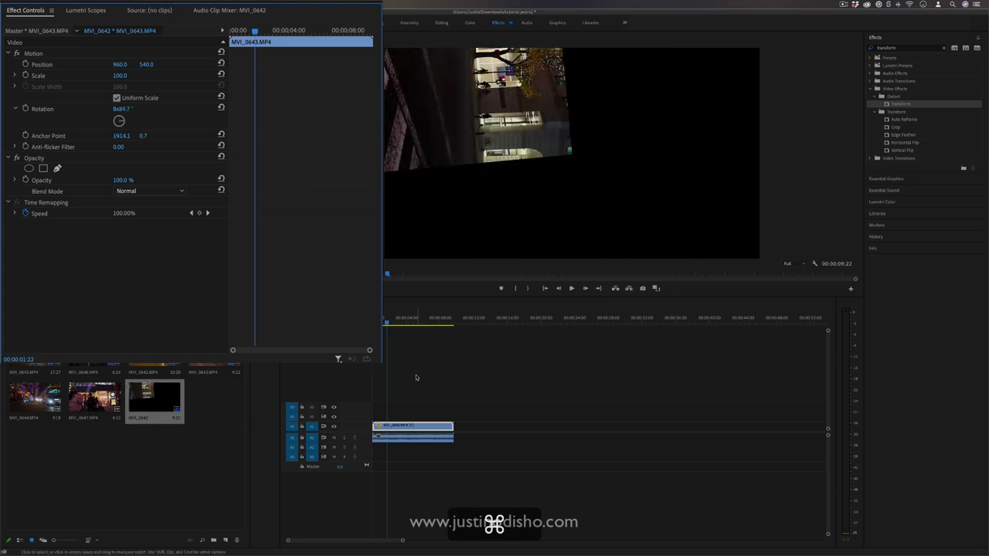
pyautogui.rightClick(415, 423)
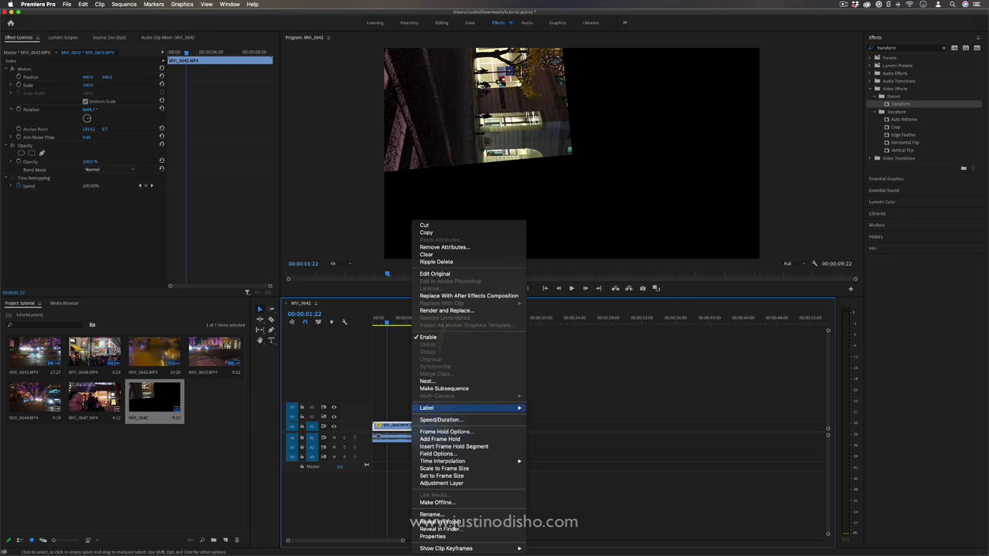
pyautogui.click(458, 248)
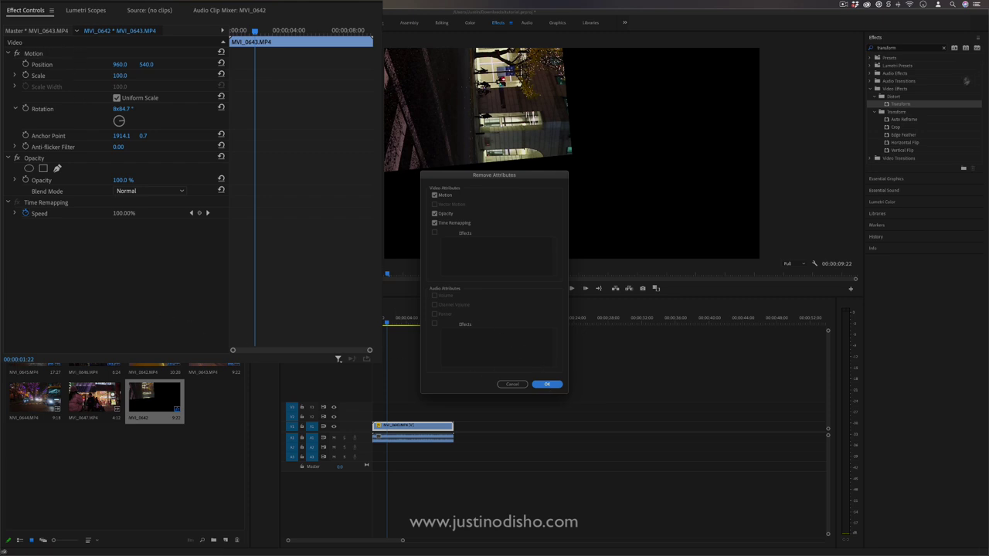
pyautogui.click(551, 384)
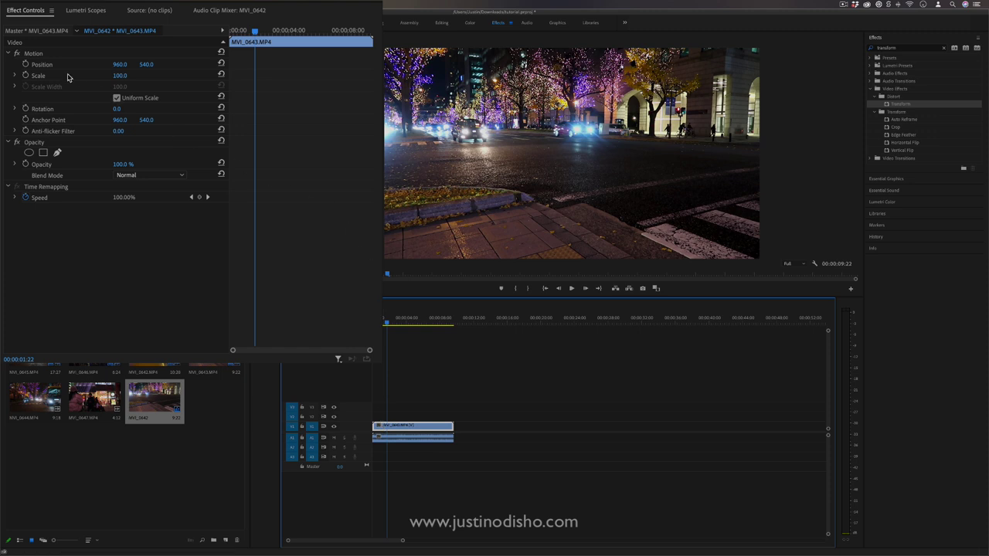
# Step: Compare the Master and clip tabs, go to 00:00:04:08, and leave Anti-flicker Filter at 0.00
pyautogui.click(39, 31)
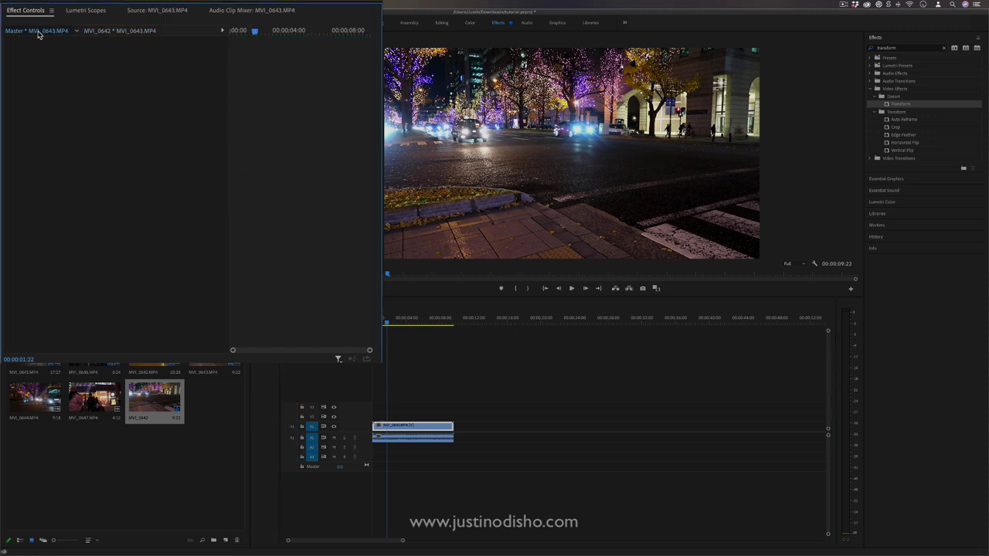
pyautogui.click(98, 33)
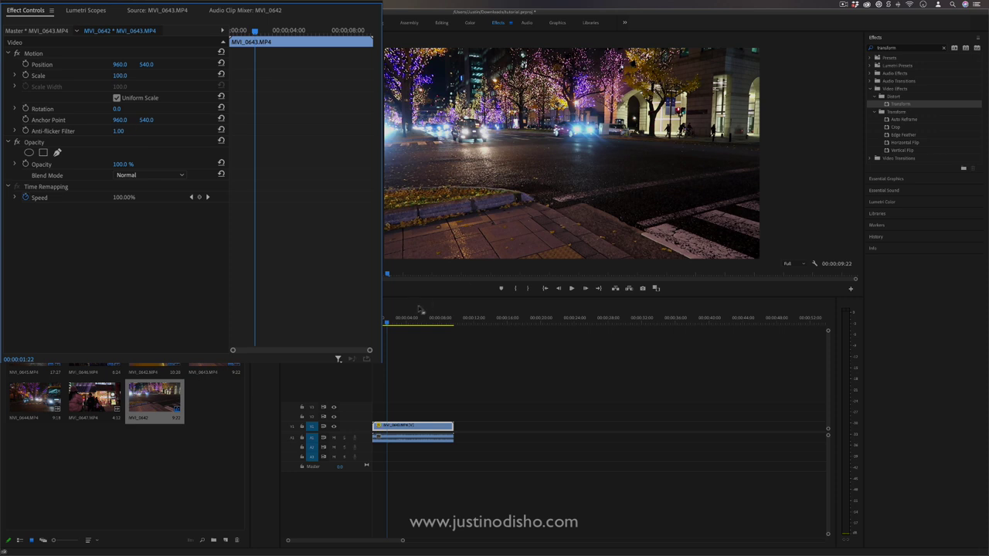
pyautogui.moveTo(401, 321); pyautogui.dragTo(408, 323)
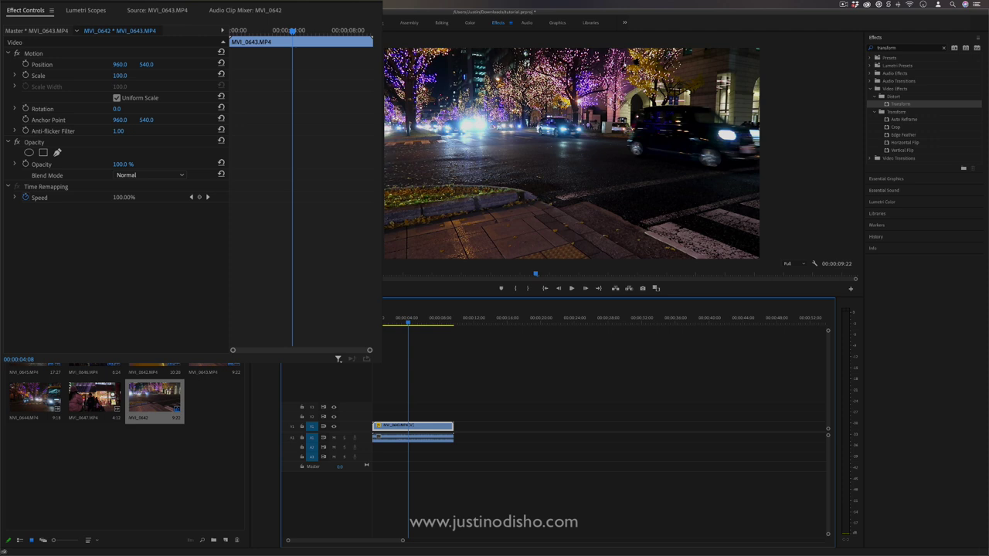
pyautogui.click(119, 132)
pyautogui.write('0.8')
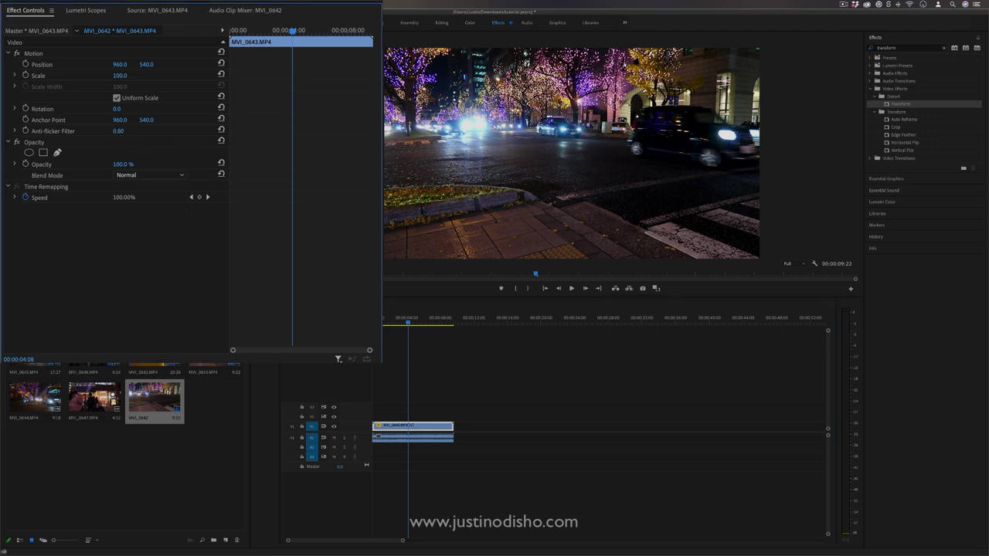
pyautogui.moveTo(128, 132); pyautogui.dragTo(118, 133)
# Step: Collapse Motion and scrub the clip's Opacity down to about 87%
pyautogui.click(21, 56)
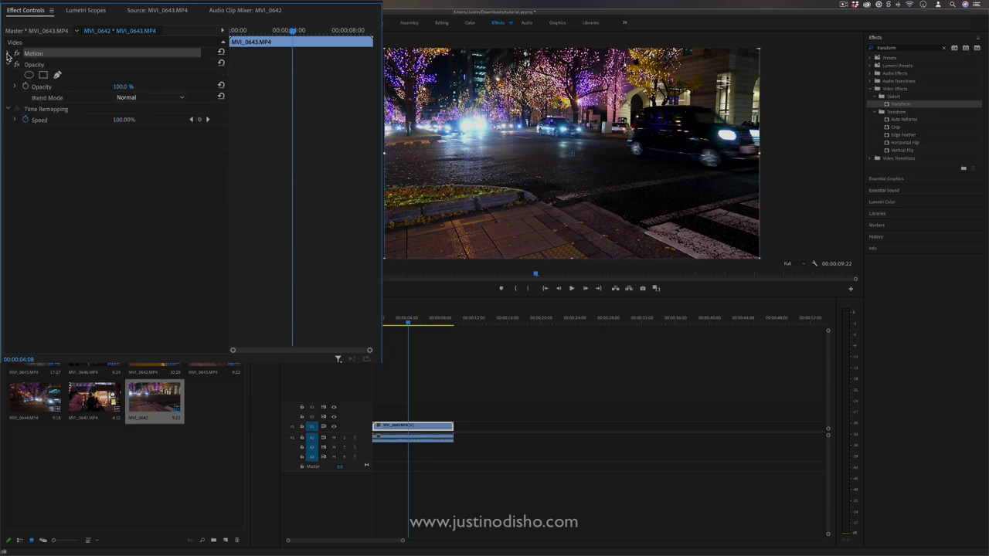
pyautogui.click(37, 66)
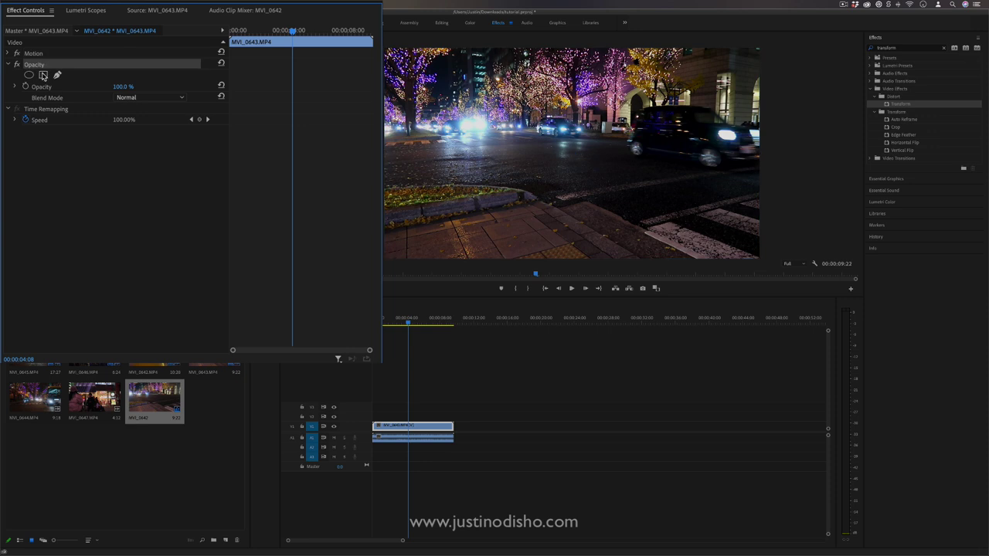
pyautogui.moveTo(121, 88); pyautogui.dragTo(131, 87)
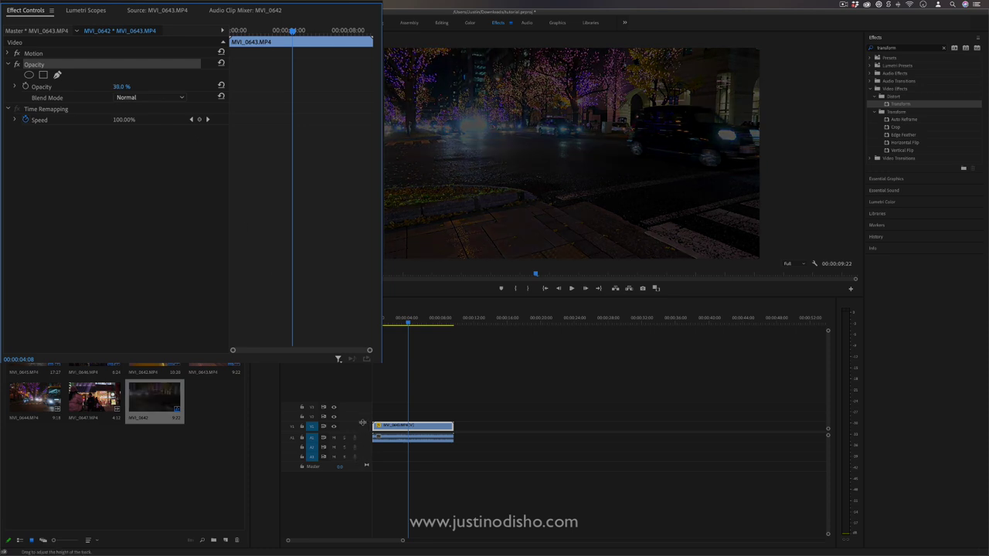
# Step: Enlarge the V1 track and drag the clip's opacity rubber band back up
pyautogui.moveTo(362, 422); pyautogui.dragTo(362, 399)
pyautogui.moveTo(403, 541); pyautogui.dragTo(368, 541)
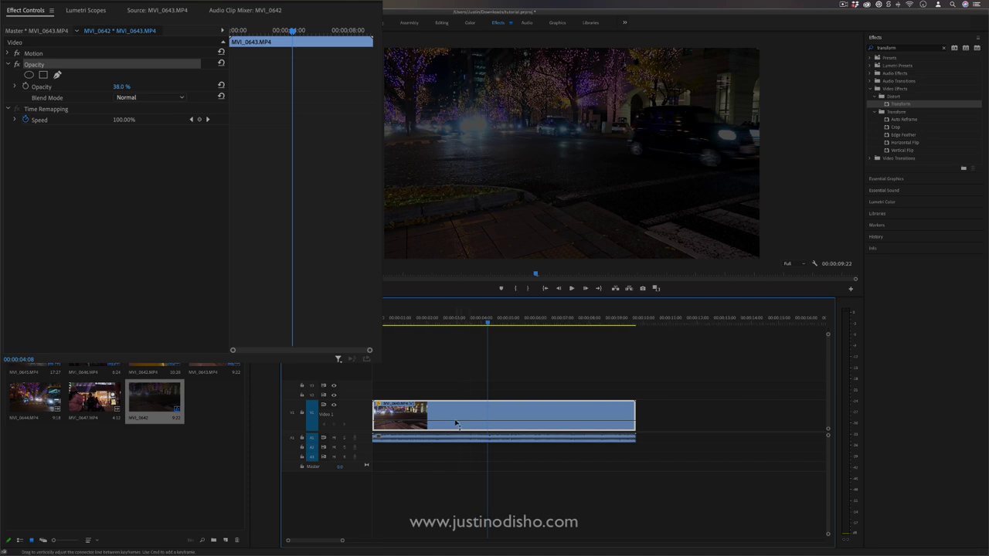
pyautogui.moveTo(458, 424); pyautogui.dragTo(488, 417)
# Step: Show the clip's Motion > Scale line on the timeline and drag it, blacking out the monitor
pyautogui.rightClick(498, 422)
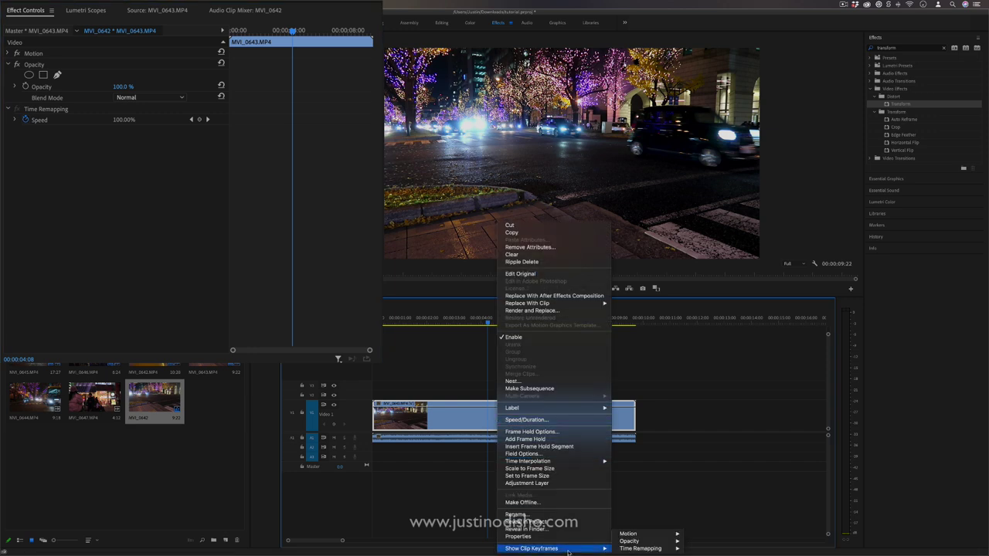
pyautogui.moveTo(532, 549)
pyautogui.moveTo(646, 534)
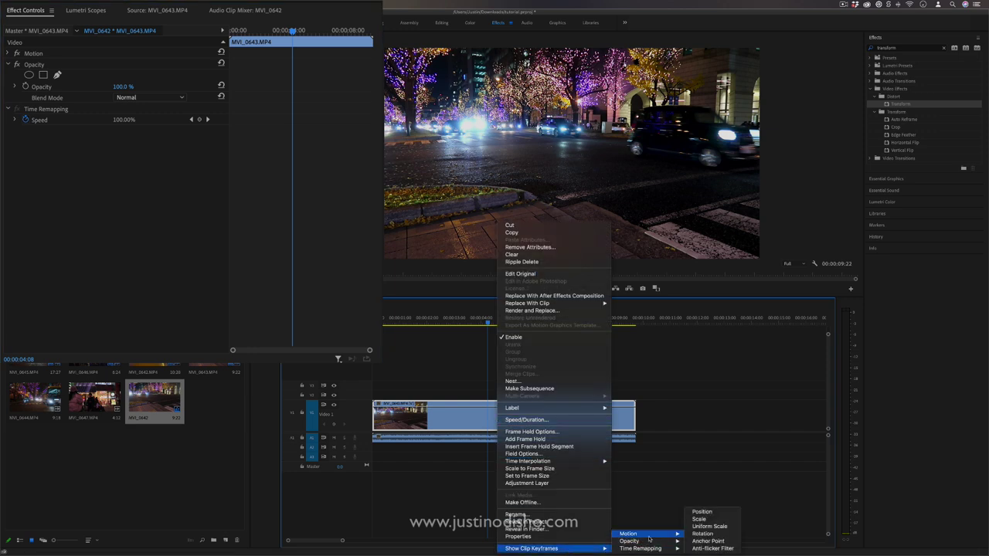
pyautogui.click(712, 521)
pyautogui.moveTo(533, 437)
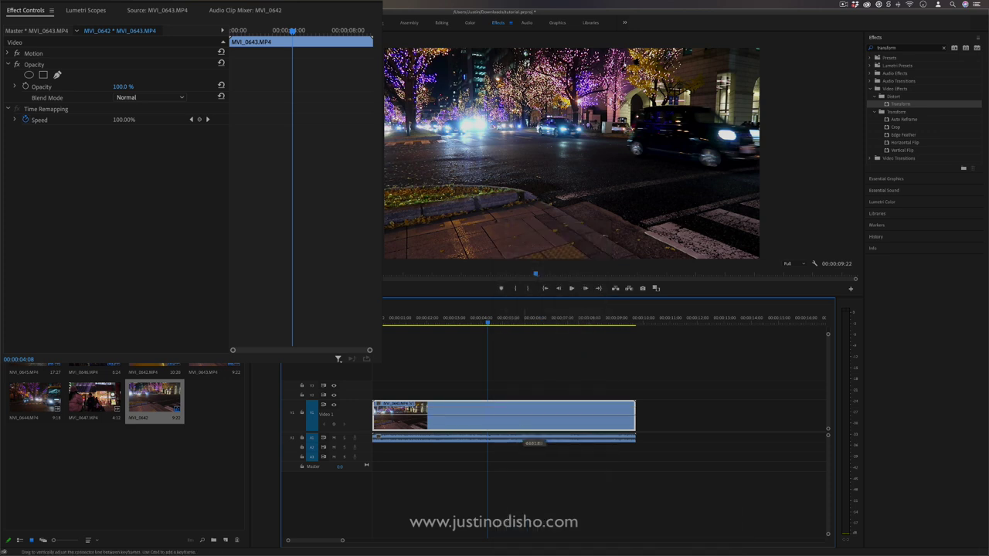
pyautogui.moveTo(532, 433)
pyautogui.mouseDown()
pyautogui.moveTo(532, 421)
pyautogui.moveTo(523, 430)
pyautogui.moveTo(534, 439)
pyautogui.moveTo(524, 433)
pyautogui.moveTo(517, 446)
pyautogui.mouseUp()
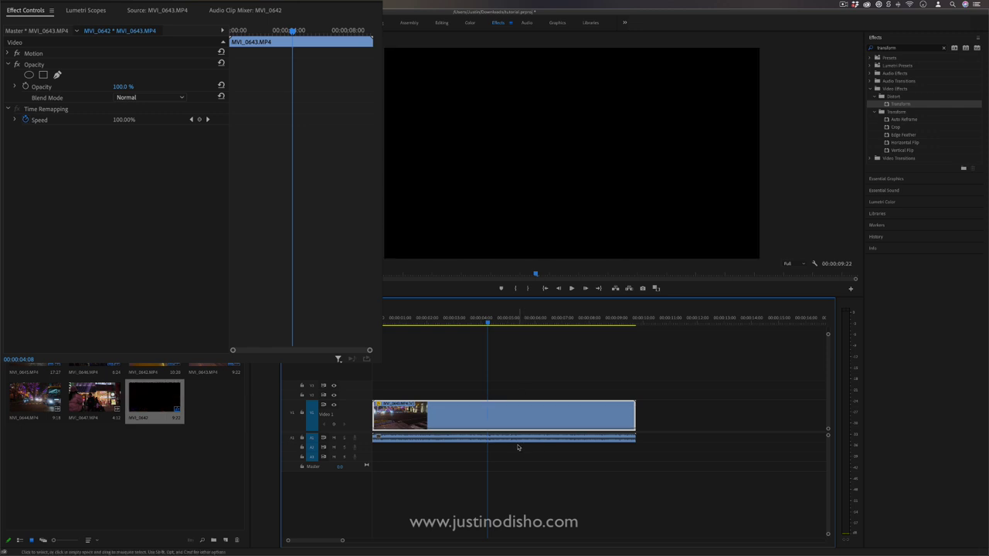
# Step: Draw a small four-sided Opacity mask around the car in the Program Monitor
pyautogui.click(8, 53)
pyautogui.click(45, 146)
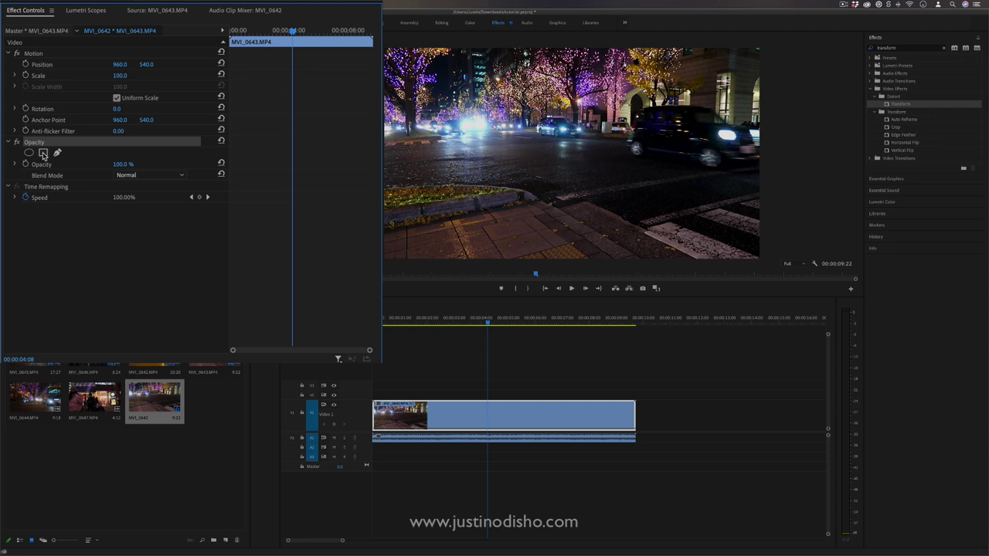
pyautogui.click(43, 153)
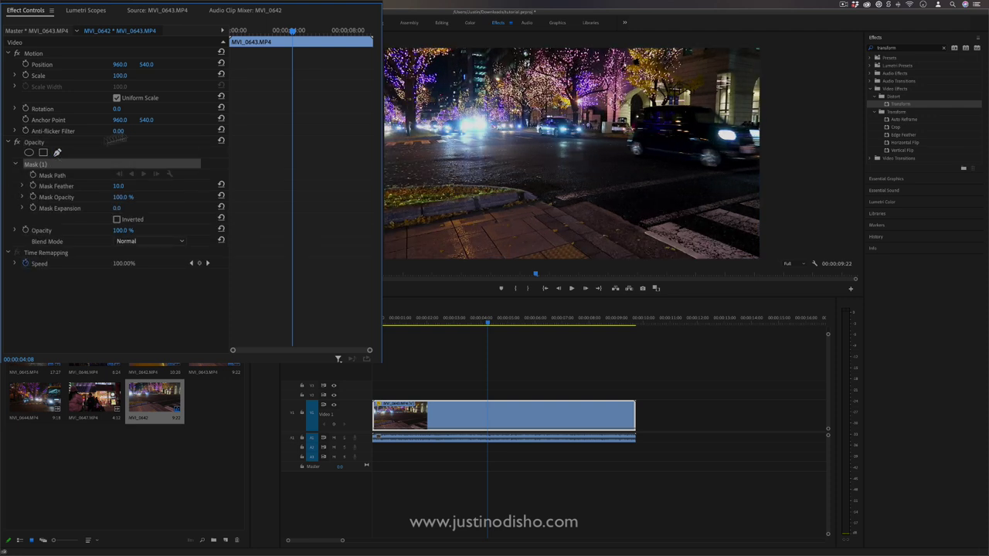
pyautogui.click(539, 123)
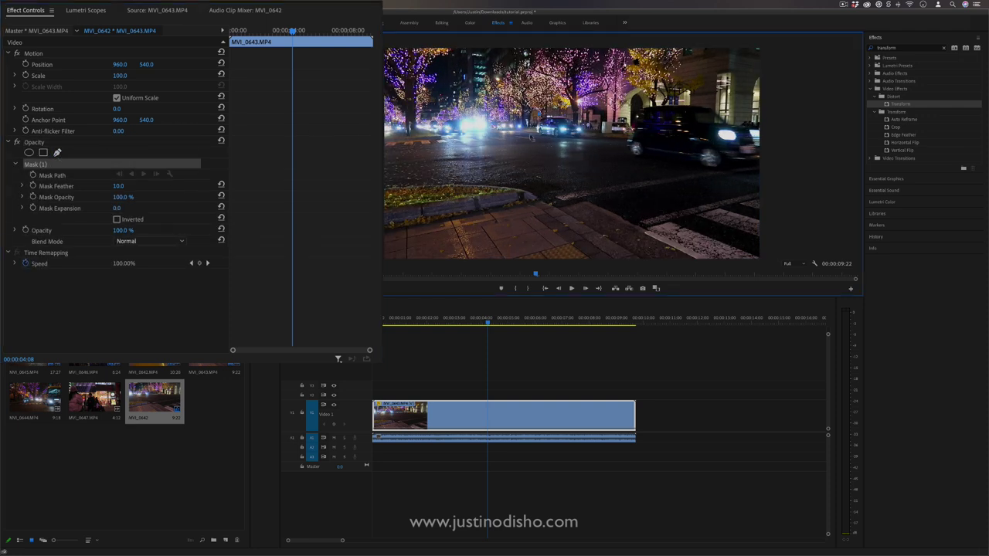
pyautogui.click(527, 121)
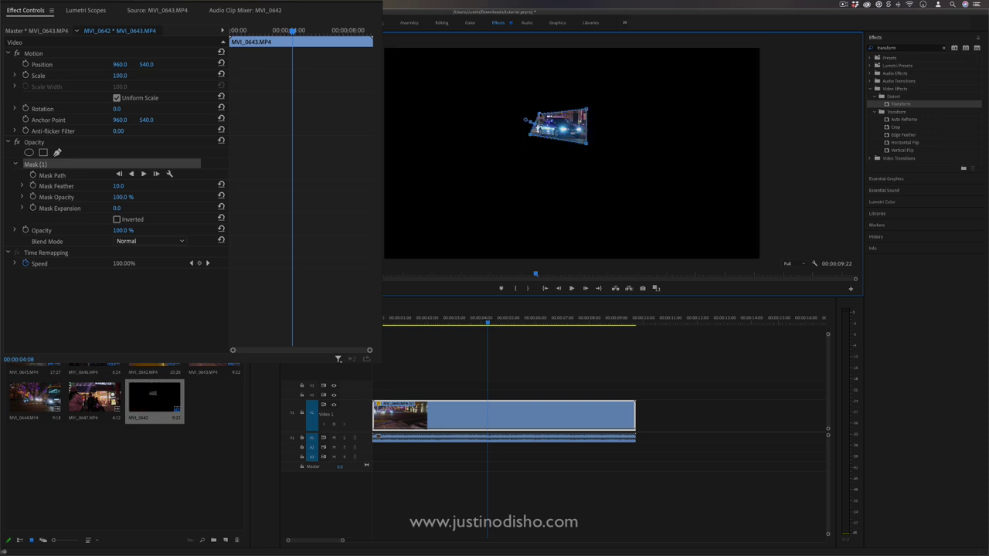
# Step: Reselect the clip, scrub near 00:00:04:08, and select Mask (1) to show its outline
pyautogui.click(514, 343)
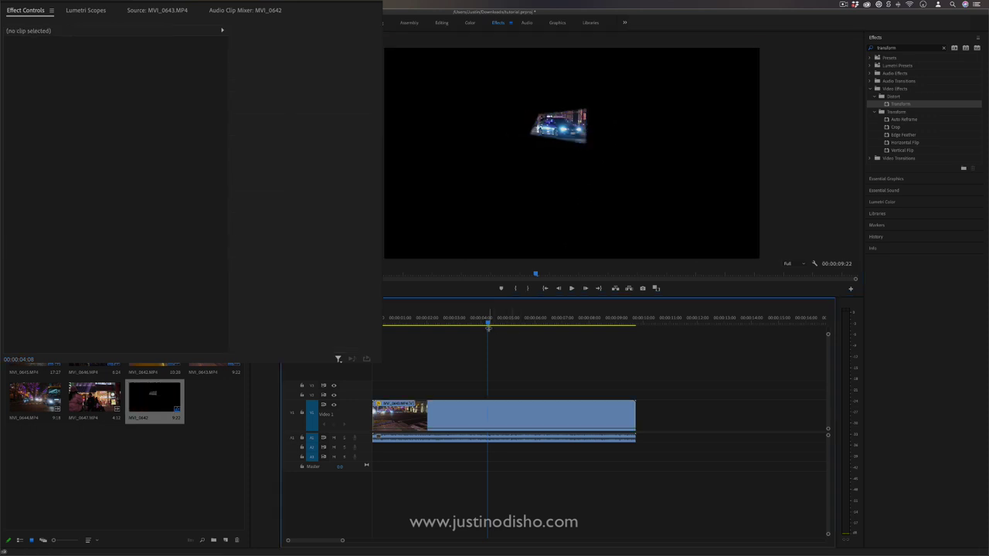
pyautogui.click(514, 412)
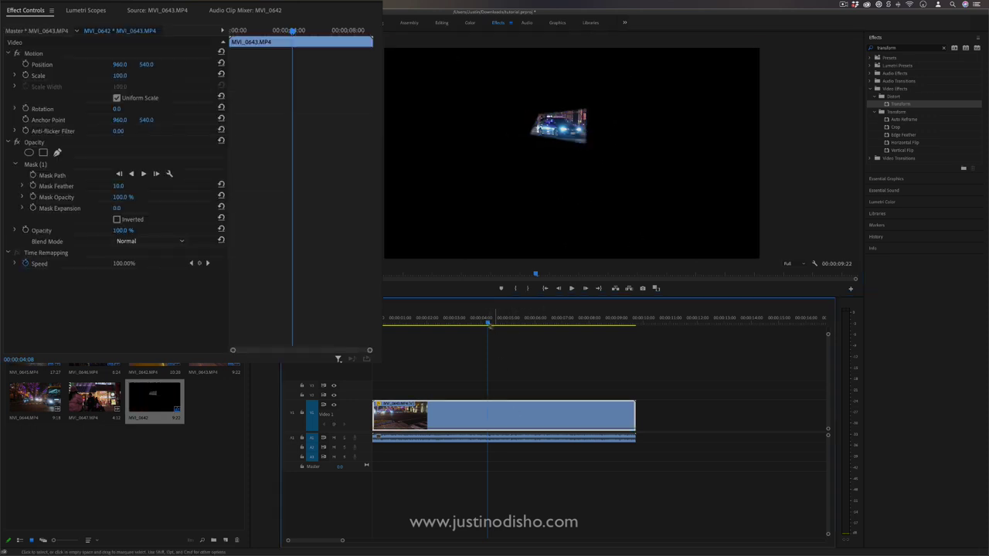
pyautogui.moveTo(487, 322); pyautogui.dragTo(490, 324)
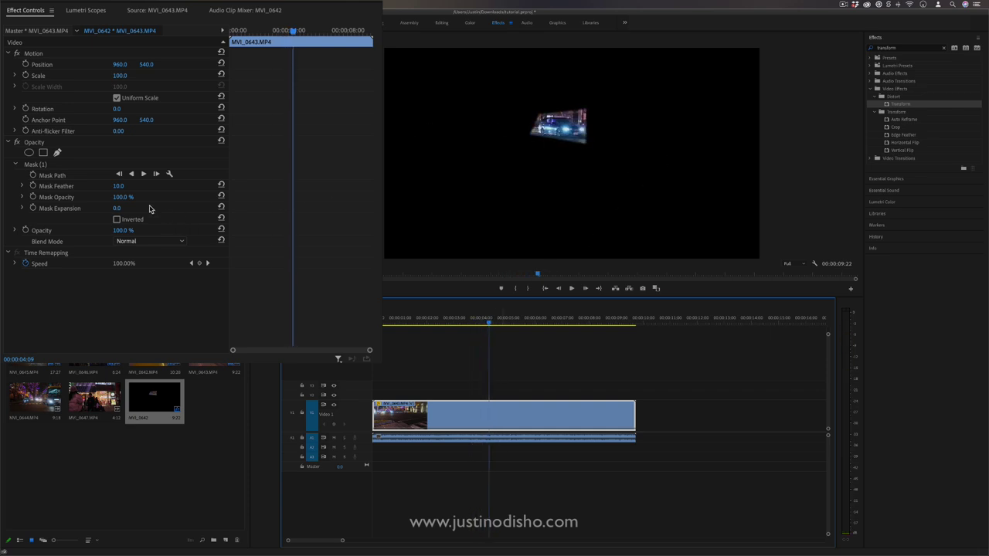
pyautogui.click(35, 166)
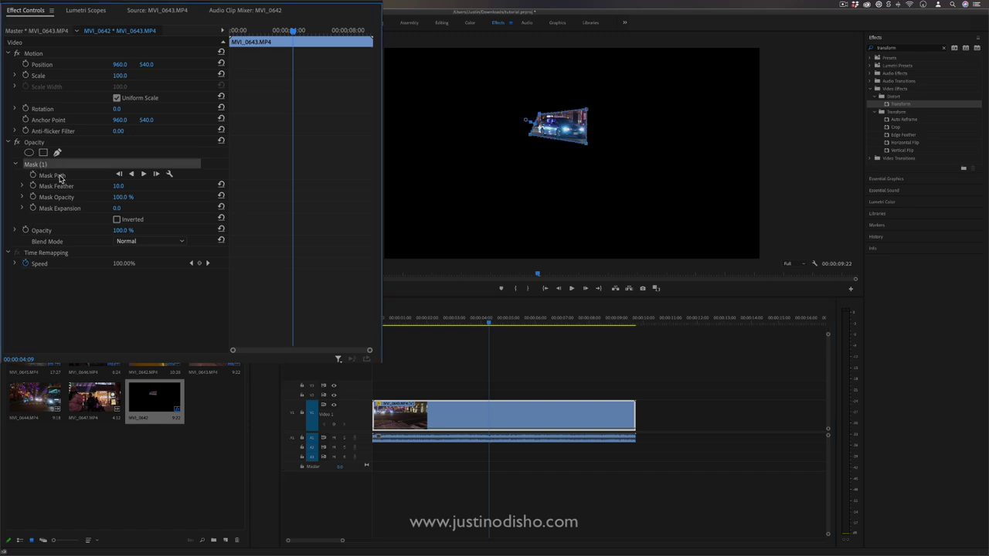
# Step: Set Mask (1) feather to 177 and mask expansion to 98
pyautogui.click(118, 187)
pyautogui.write('227')
pyautogui.press('Return')
pyautogui.moveTo(120, 186)
pyautogui.mouseDown()
pyautogui.moveTo(92, 197)
pyautogui.moveTo(193, 208)
pyautogui.moveTo(120, 208)
pyautogui.mouseUp()
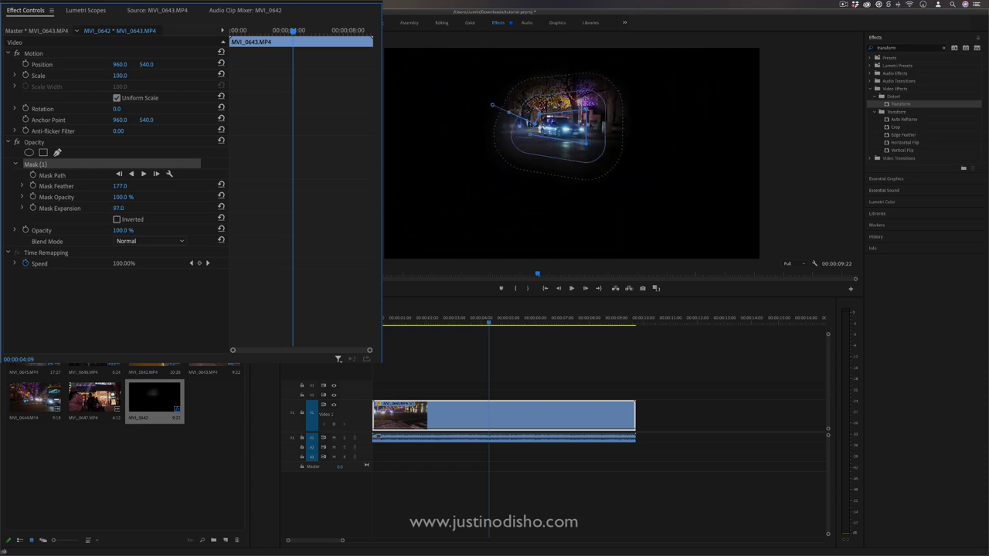
pyautogui.click(117, 220)
# Step: Nudge the car mask into place and add a rectangular Mask (2) over the frame's lower left
pyautogui.moveTo(560, 124)
pyautogui.mouseDown()
pyautogui.moveTo(570, 131)
pyautogui.moveTo(558, 126)
pyautogui.mouseUp()
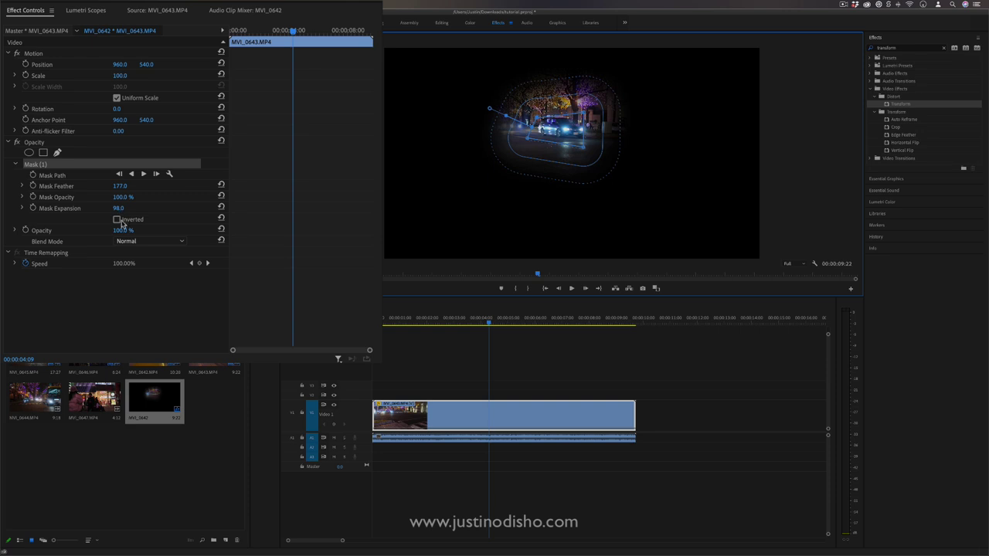
pyautogui.click(43, 152)
pyautogui.moveTo(584, 152); pyautogui.dragTo(449, 205)
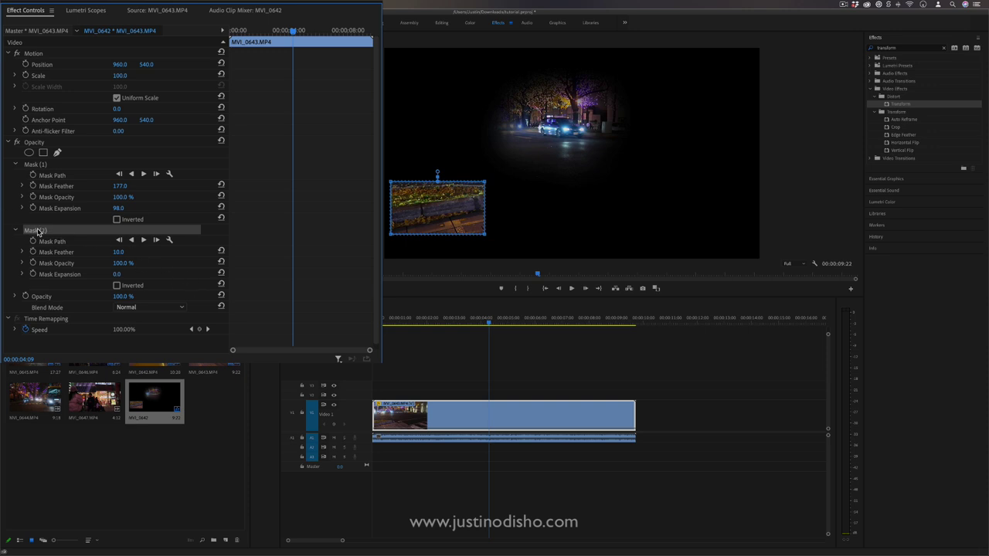
# Step: Select and delete both masks from the street clip
pyautogui.press('Delete')
pyautogui.click(37, 164)
pyautogui.press('Delete')
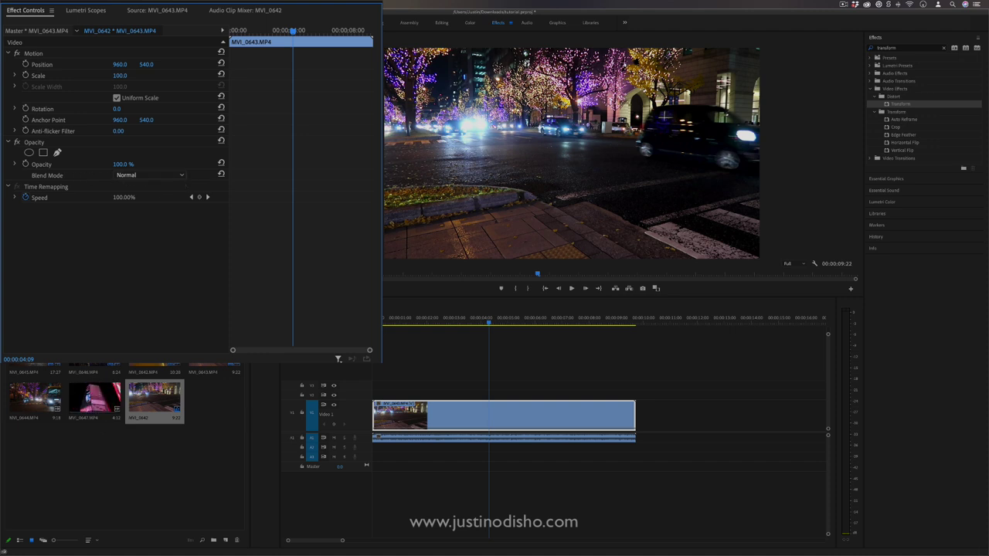
# Step: Place the MVI_0642 bokeh clip on V2 and test its Opacity, returning it to 100%
pyautogui.moveTo(155, 367)
pyautogui.mouseDown()
pyautogui.moveTo(370, 398)
pyautogui.moveTo(488, 396)
pyautogui.mouseUp()
pyautogui.click(507, 398)
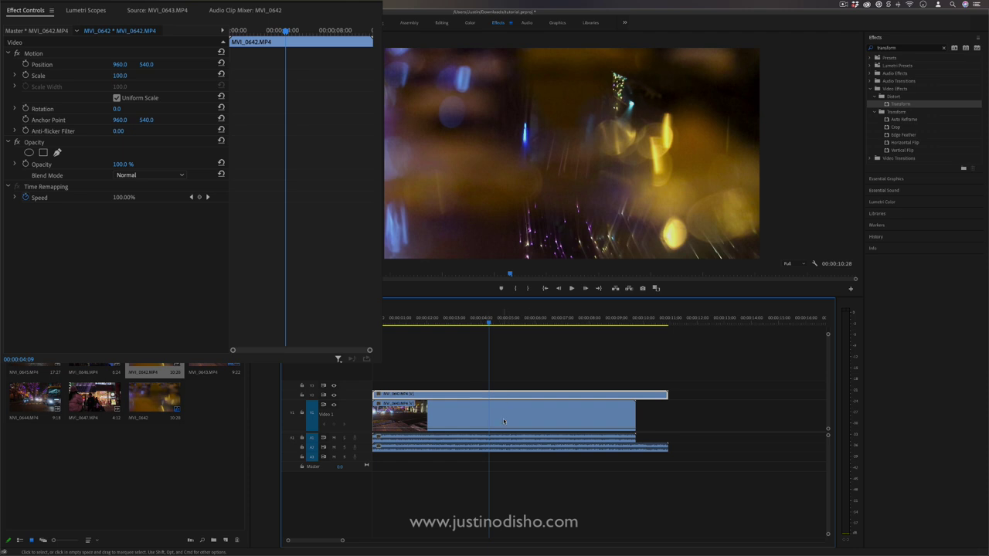
pyautogui.click(334, 395)
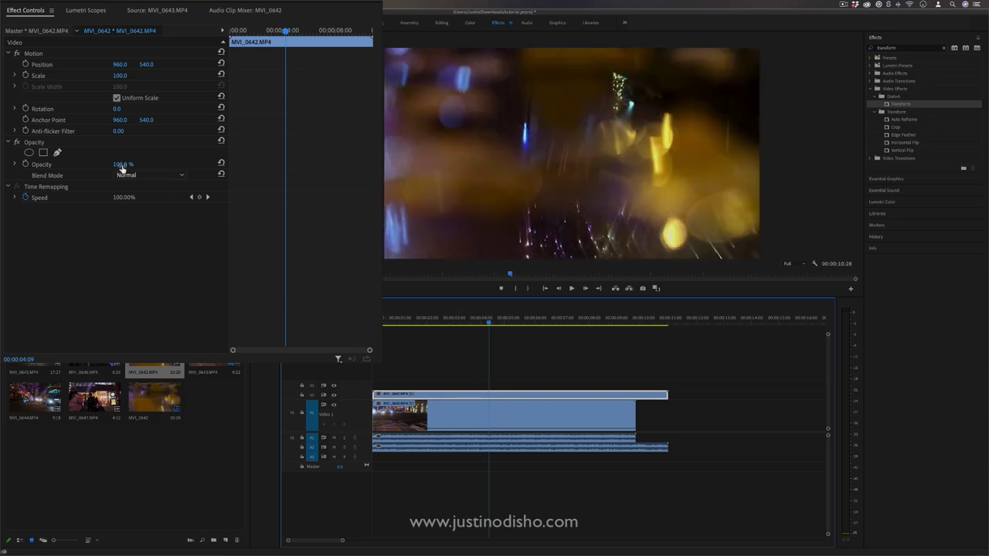
pyautogui.moveTo(120, 166); pyautogui.dragTo(60, 165)
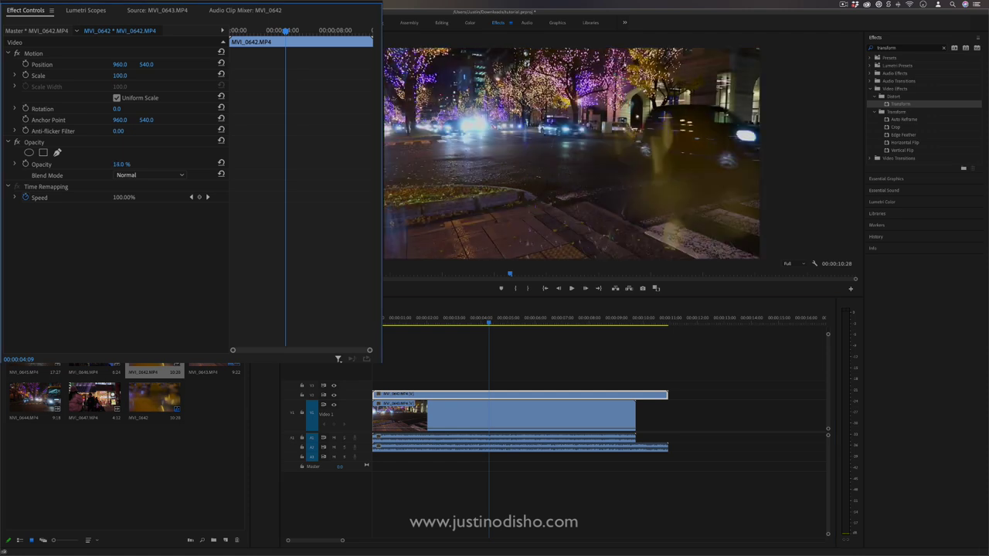
pyautogui.moveTo(126, 163); pyautogui.dragTo(185, 164)
# Step: Try Screen, Overlay and Darken blend modes, settle on Screen, then delete the bokeh clip
pyautogui.click(150, 175)
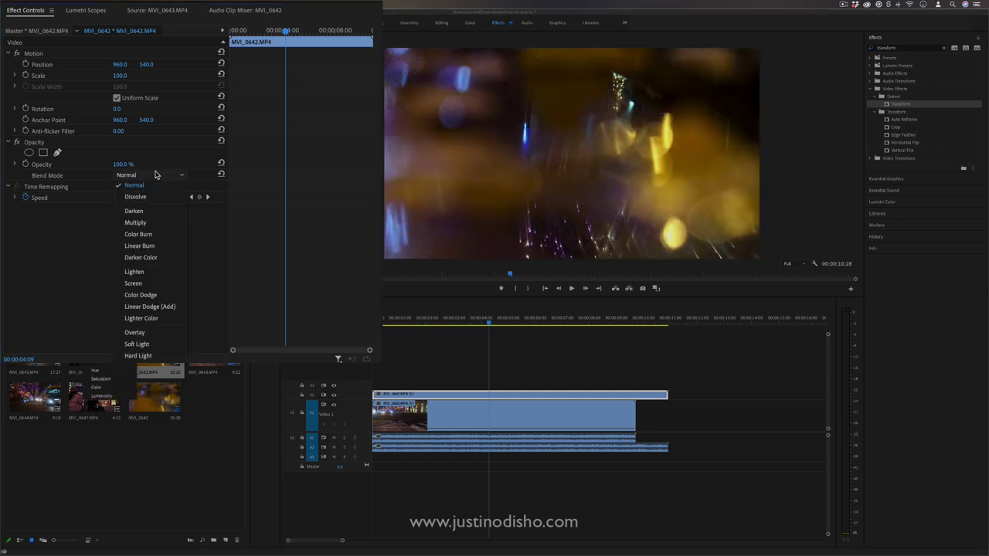
pyautogui.click(169, 288)
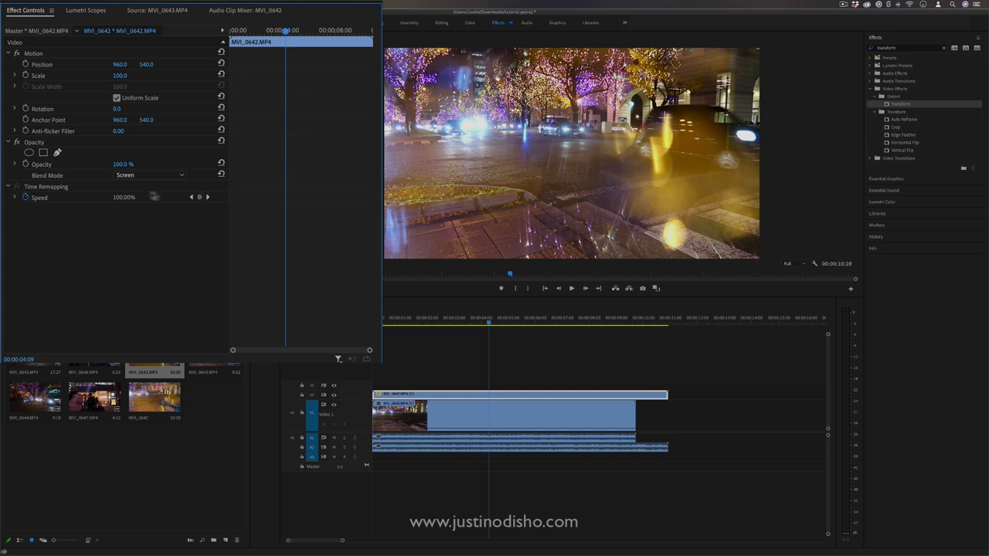
pyautogui.click(146, 175)
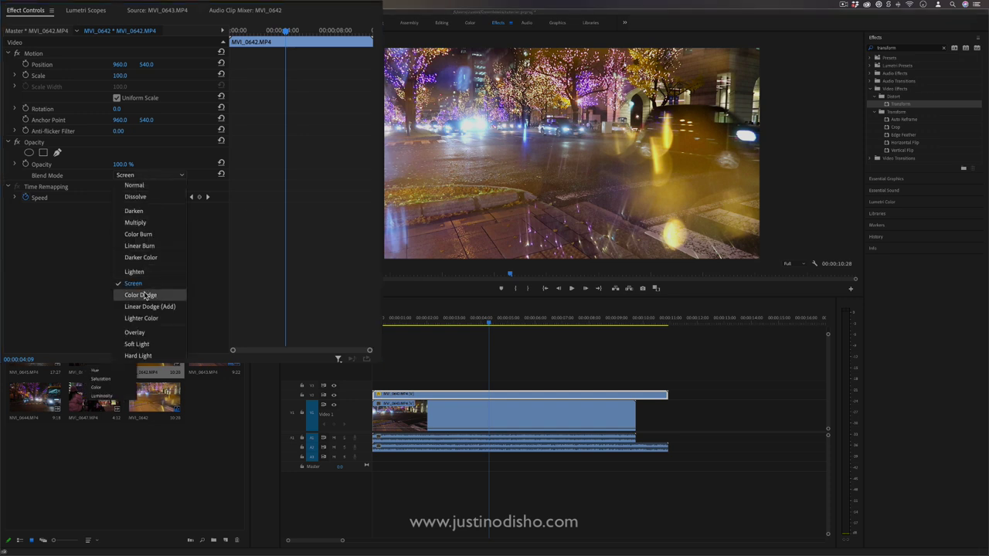
pyautogui.click(143, 333)
pyautogui.click(165, 175)
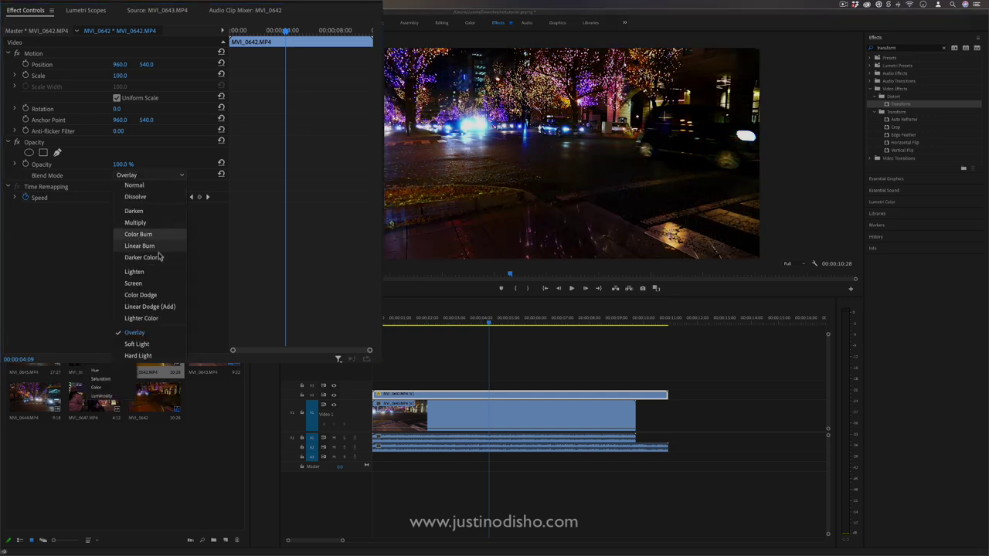
pyautogui.click(158, 212)
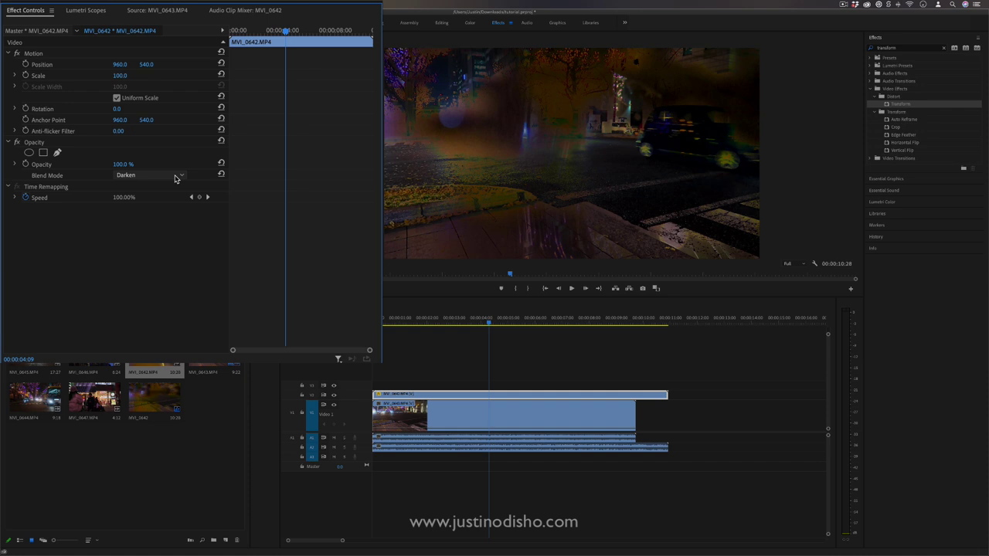
pyautogui.click(175, 178)
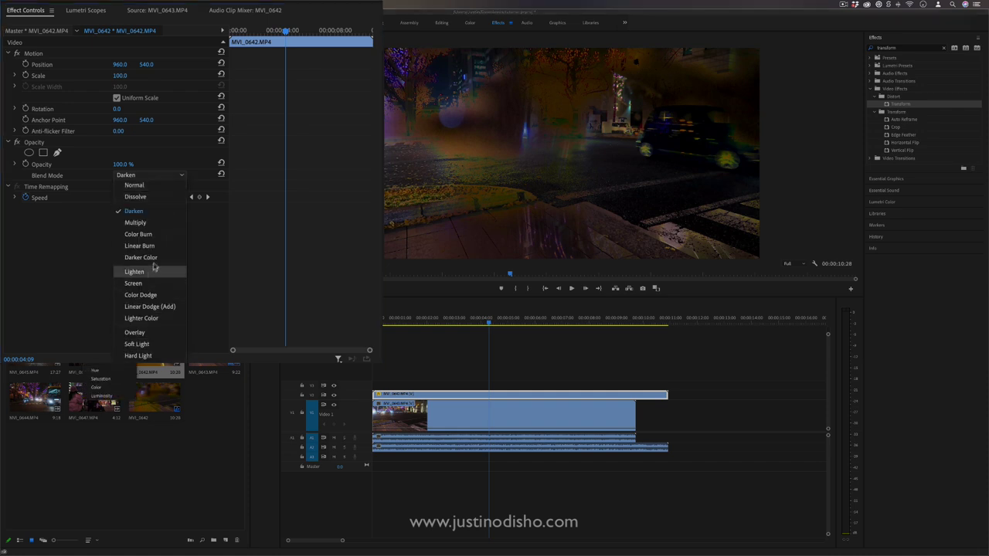
pyautogui.click(151, 286)
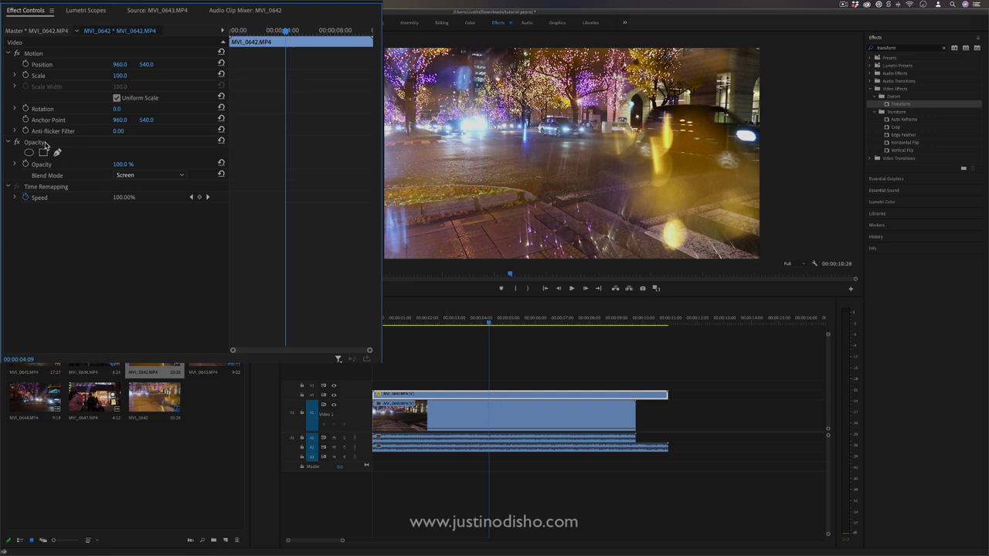
pyautogui.click(575, 398)
pyautogui.press('Delete')
# Step: Select the street clip and expand Time Remapping > Speed to show its speed graph
pyautogui.click(653, 447)
pyautogui.press('Delete')
pyautogui.click(536, 415)
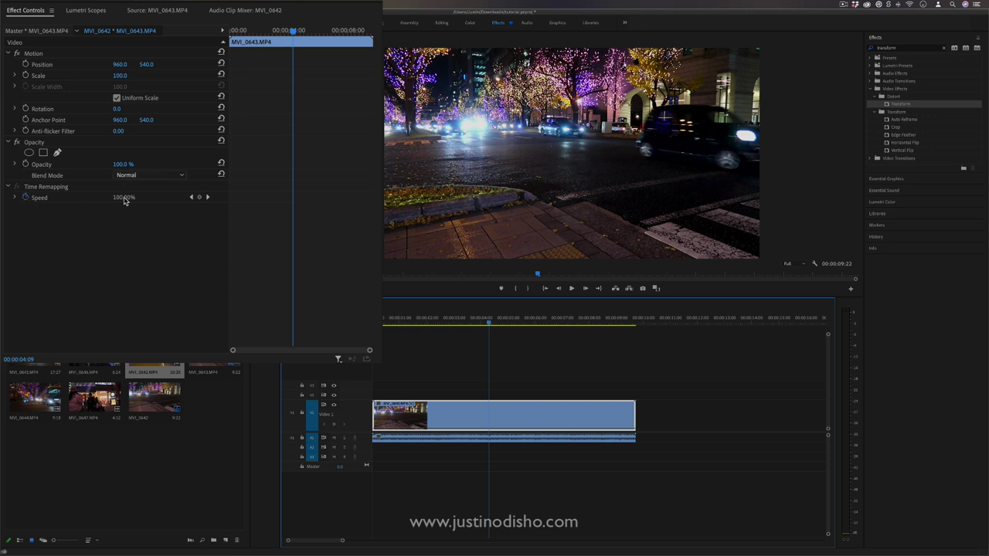
pyautogui.click(14, 197)
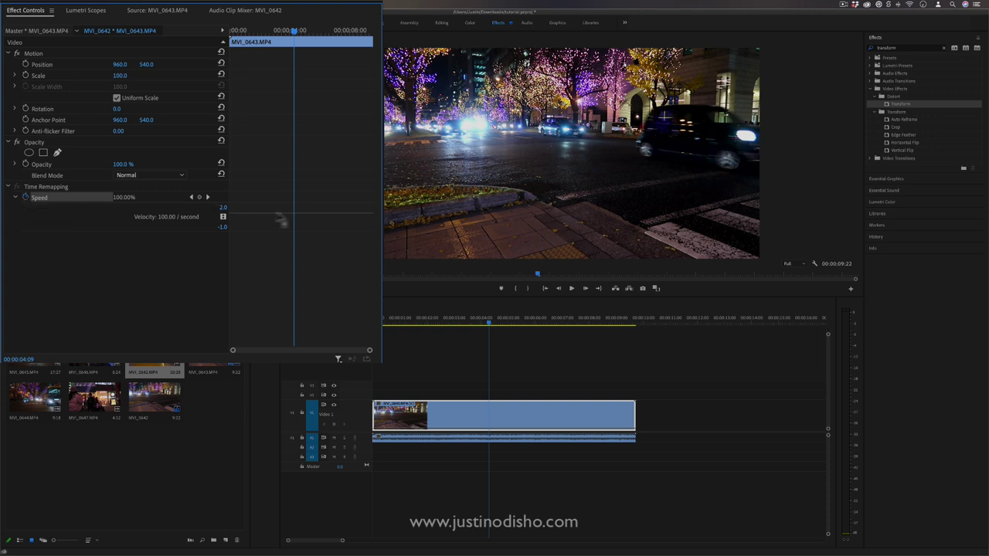
pyautogui.hotkey('ctrl', 'z')
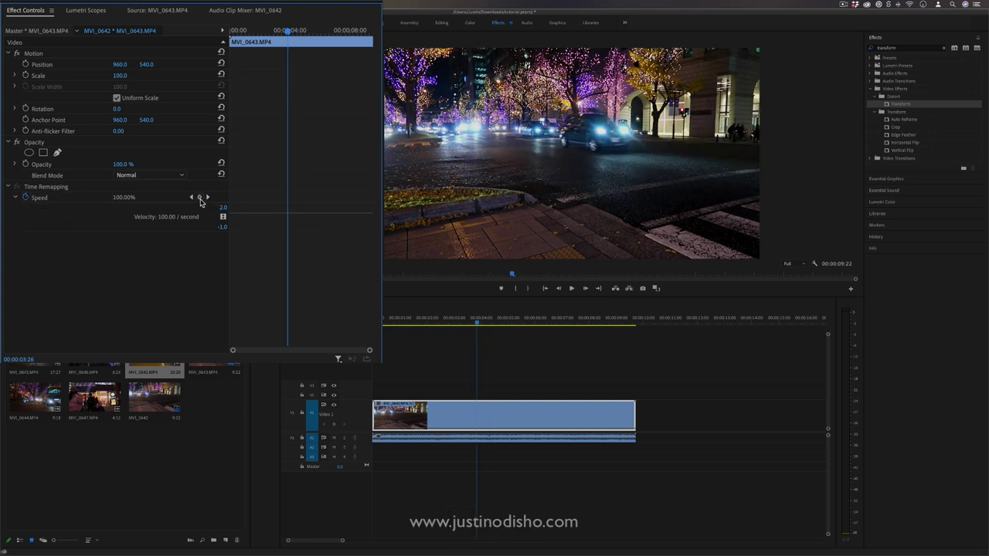
pyautogui.click(15, 197)
# Step: Experiment with speeds of 122%, 227% and 1% around a keyframe, ending at 100%
pyautogui.moveTo(320, 220); pyautogui.dragTo(320, 203)
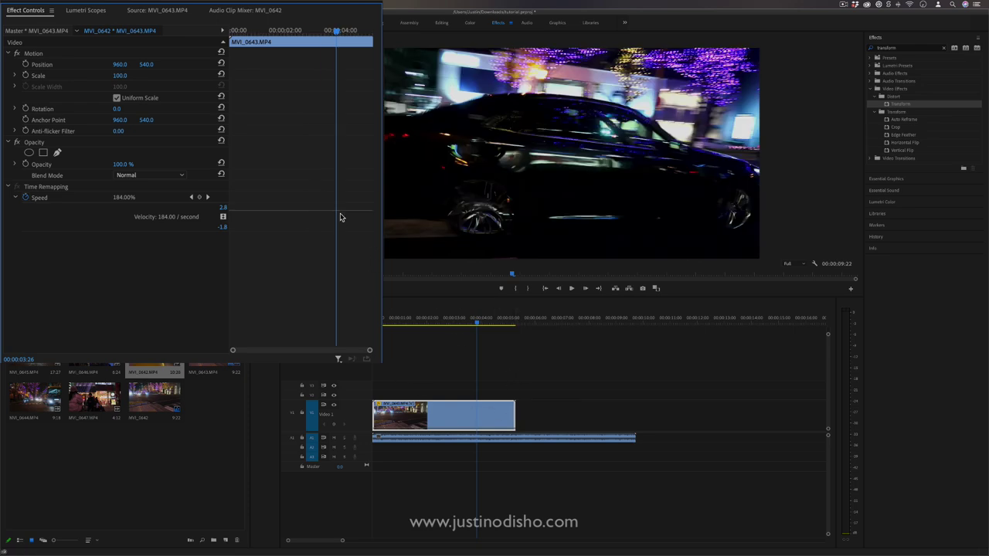
pyautogui.moveTo(342, 214); pyautogui.dragTo(344, 193)
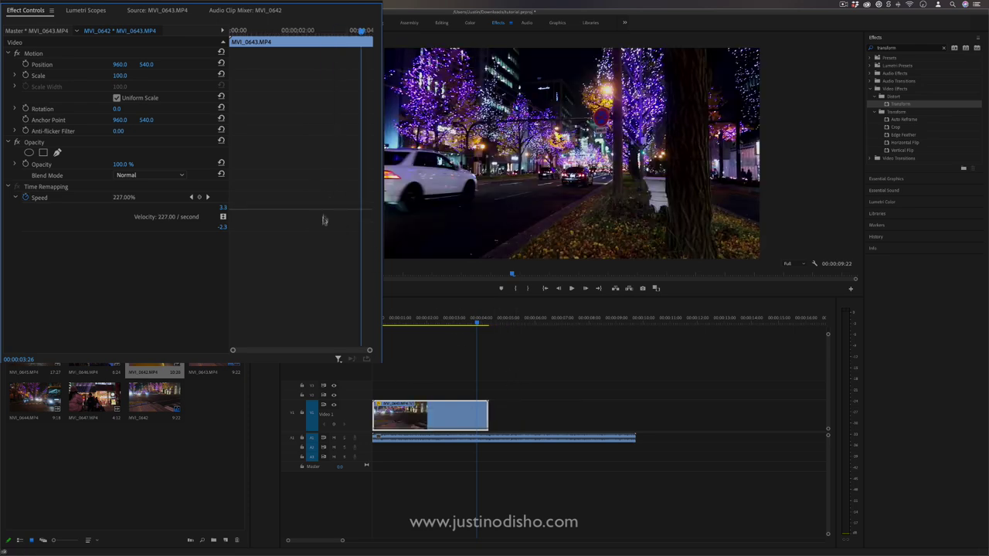
pyautogui.click(289, 43)
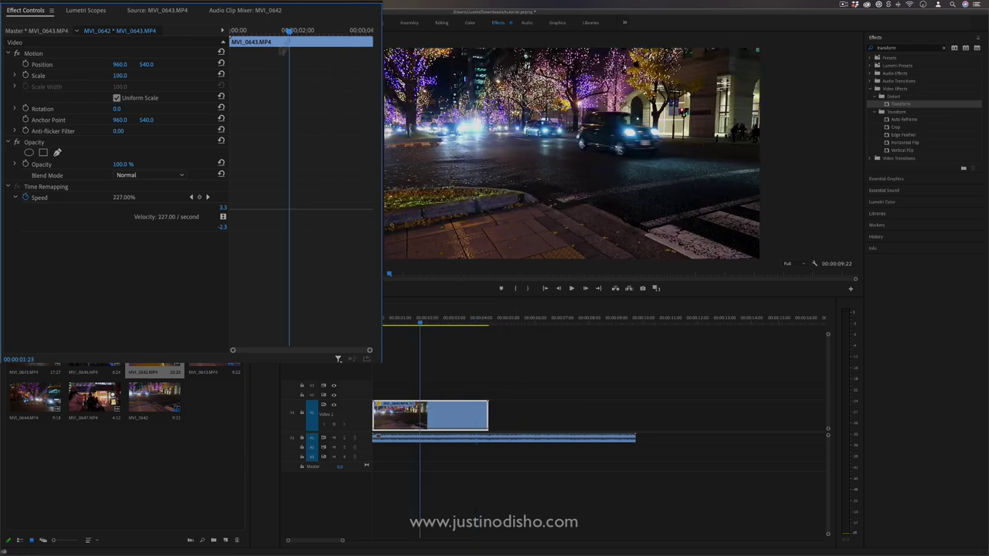
pyautogui.click(199, 198)
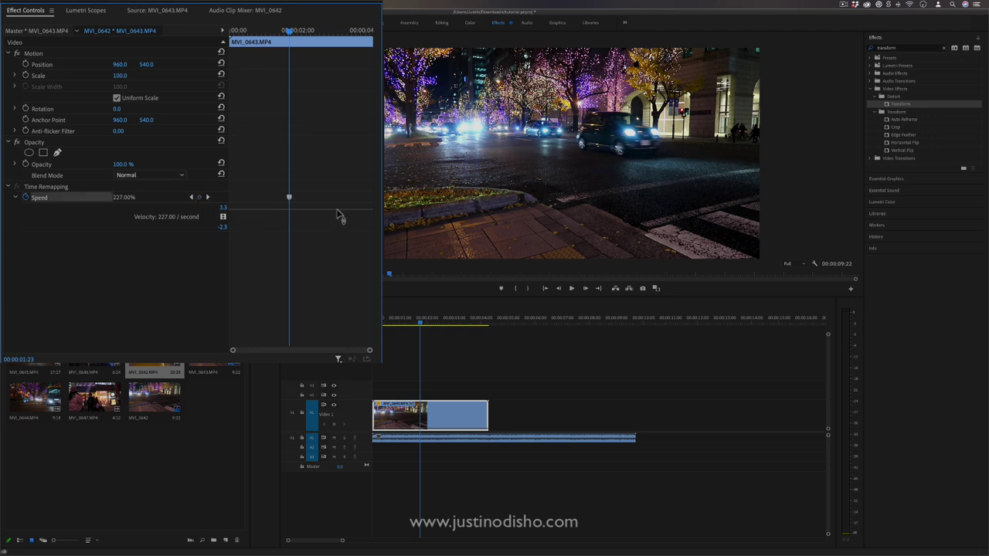
pyautogui.moveTo(337, 211); pyautogui.dragTo(338, 340)
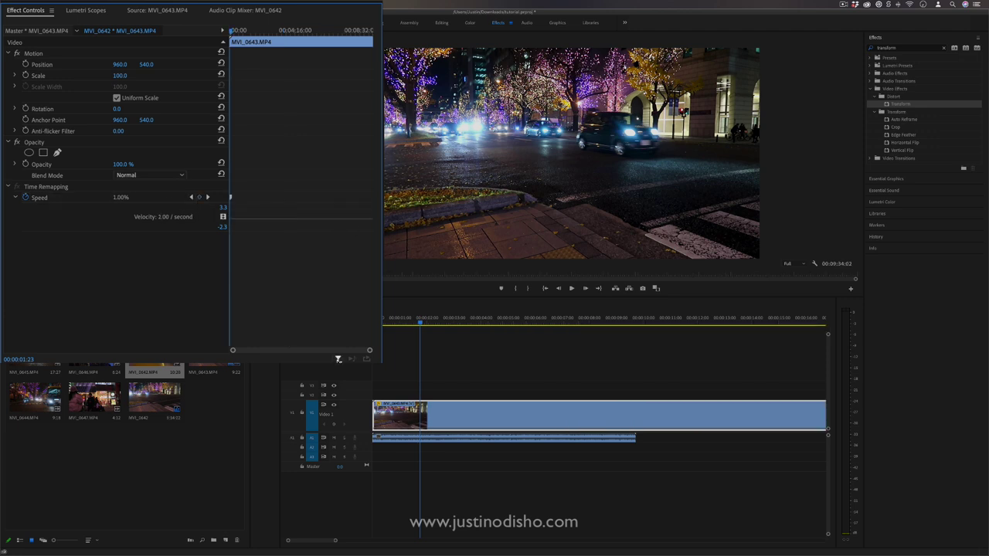
pyautogui.moveTo(307, 221); pyautogui.dragTo(307, 172)
pyautogui.moveTo(264, 199); pyautogui.dragTo(255, 198)
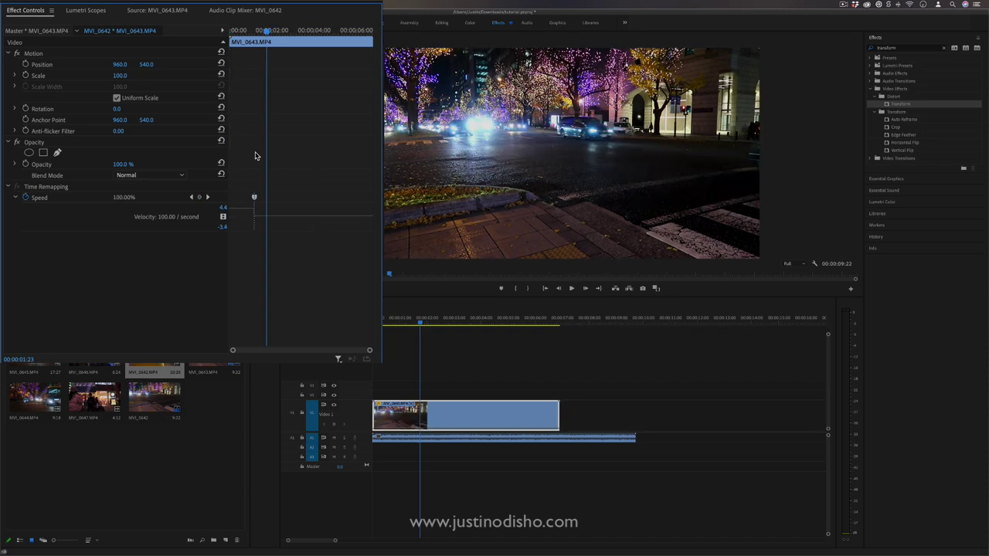
# Step: Move just before the speed change and play back the ramp
pyautogui.moveTo(411, 320); pyautogui.dragTo(394, 320)
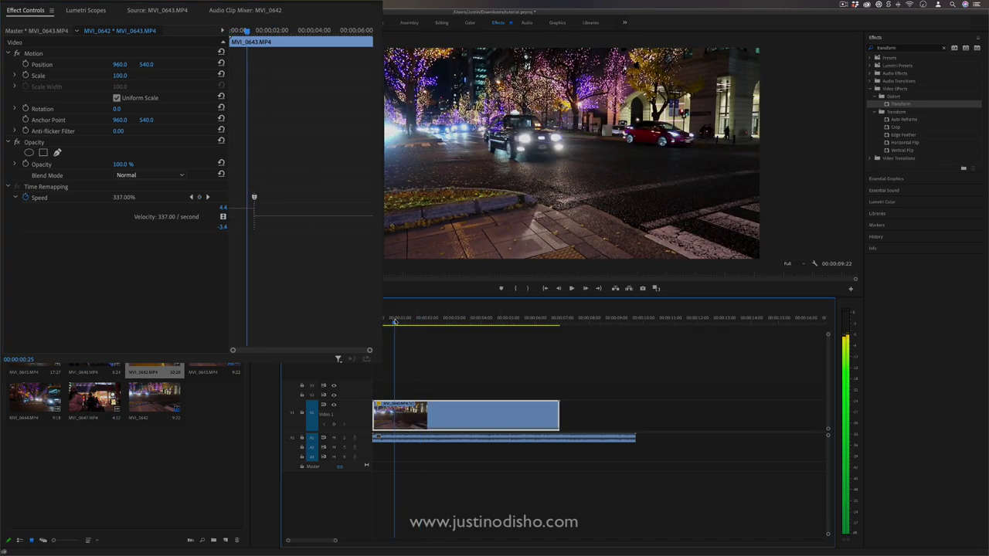
pyautogui.press('space')
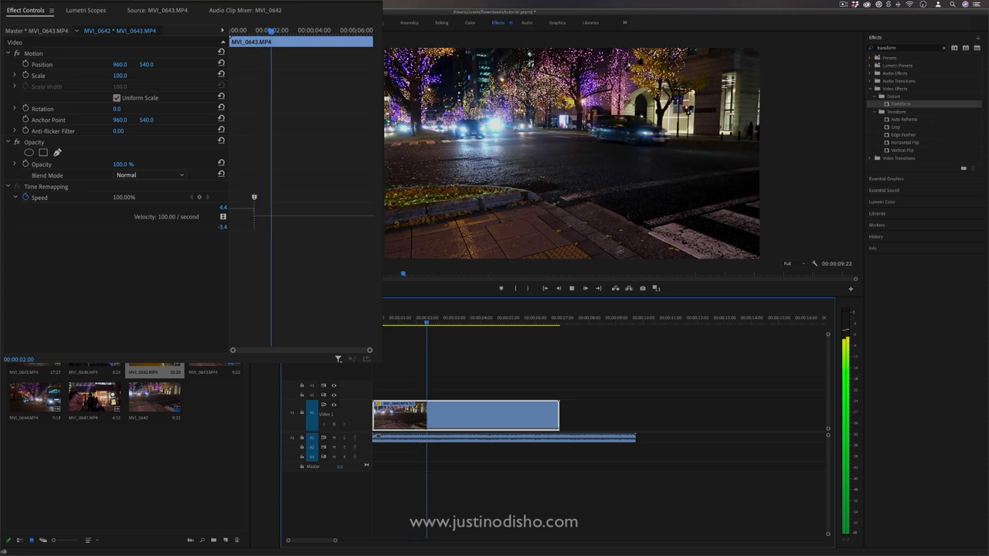
pyautogui.press('space')
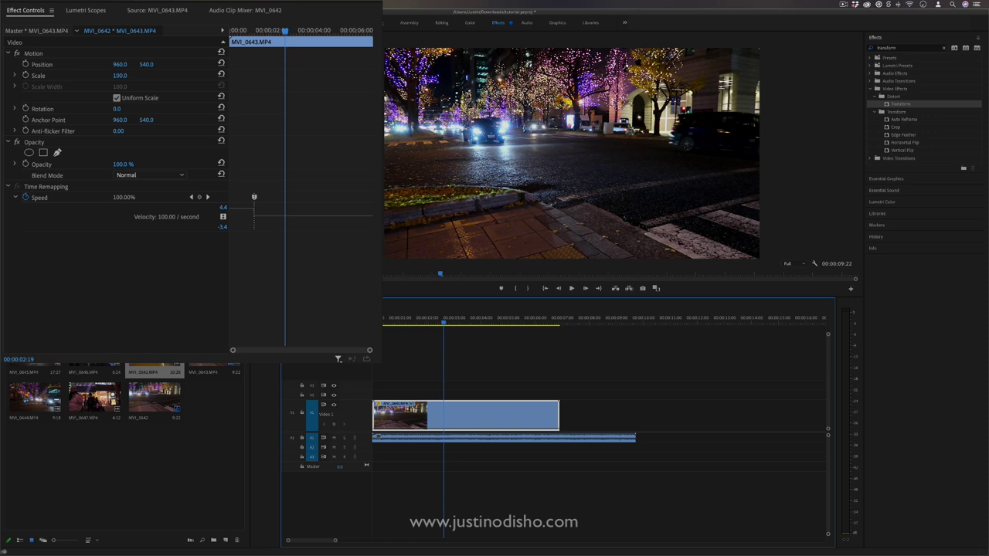
# Step: Rate-stretch the clip, cancel Speed/Duration, and raise the Speed rubber band to 261.18%
pyautogui.moveTo(559, 415); pyautogui.dragTo(627, 415)
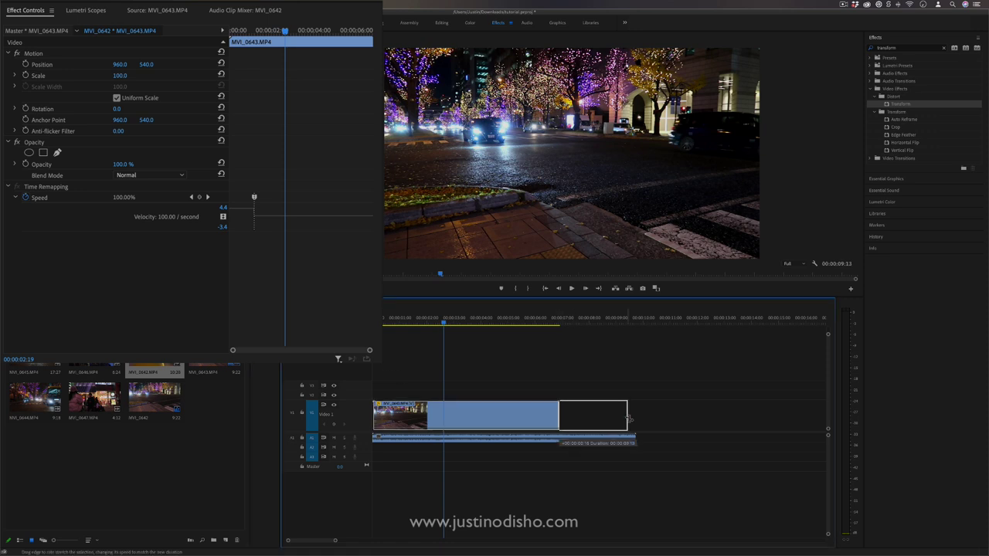
pyautogui.rightClick(545, 414)
pyautogui.click(570, 419)
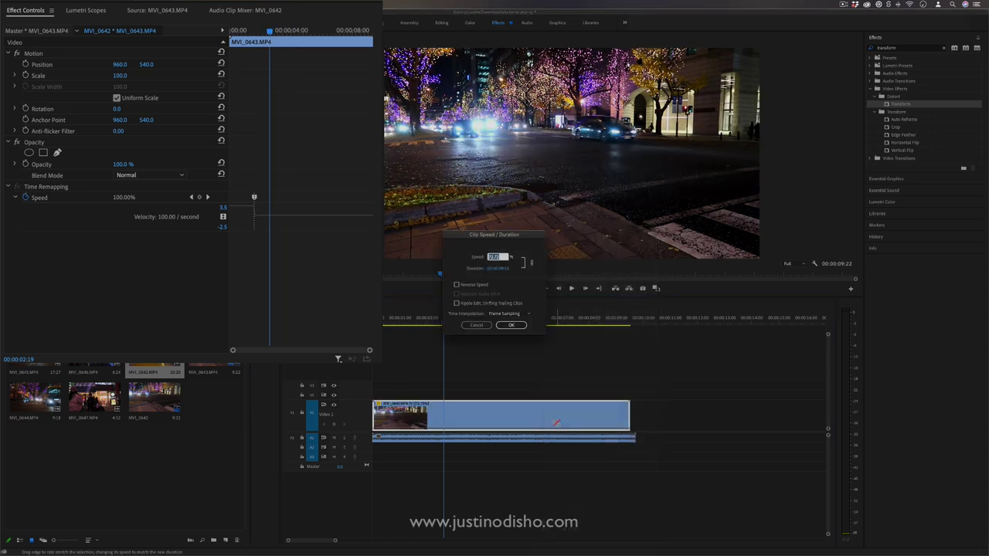
pyautogui.click(484, 325)
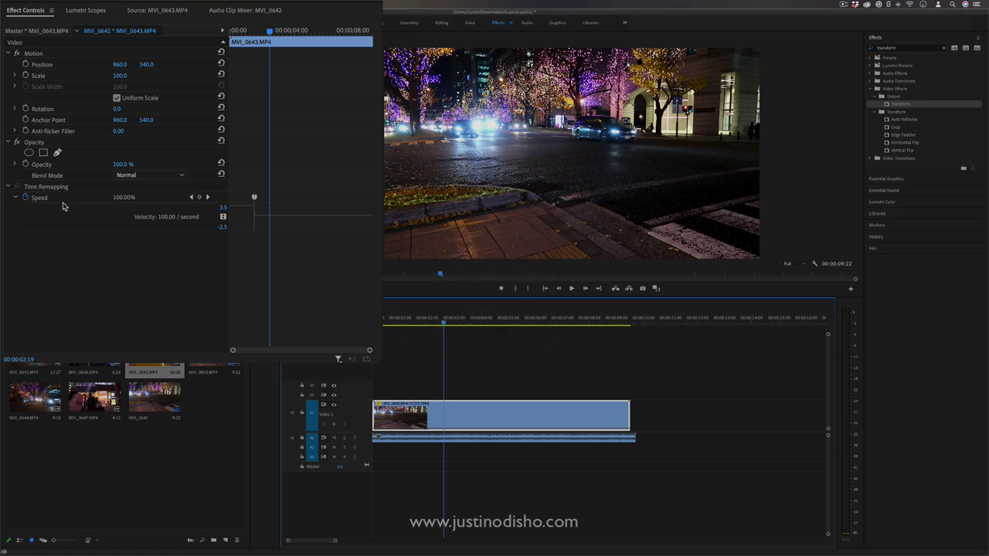
pyautogui.moveTo(255, 200); pyautogui.dragTo(303, 194)
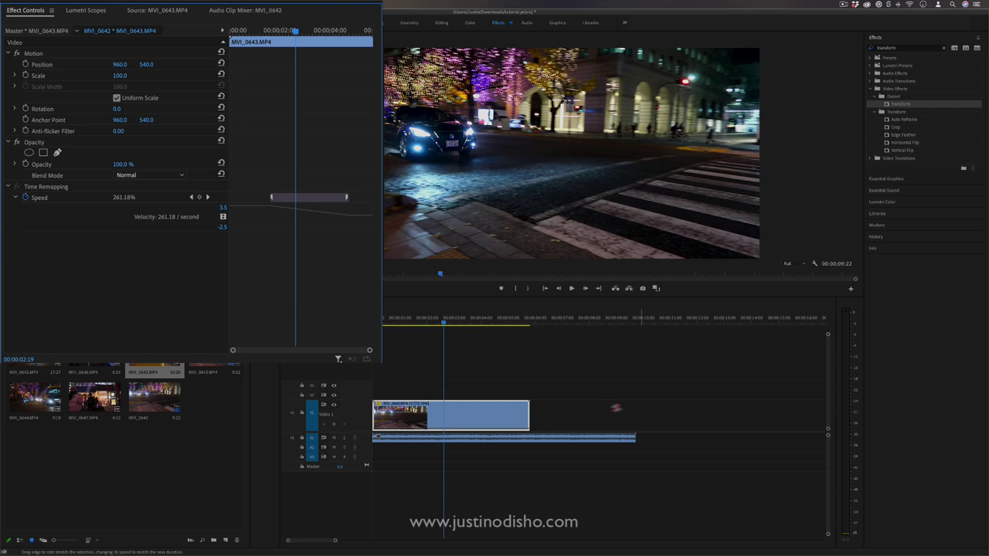
pyautogui.hotkey('shift', '7')
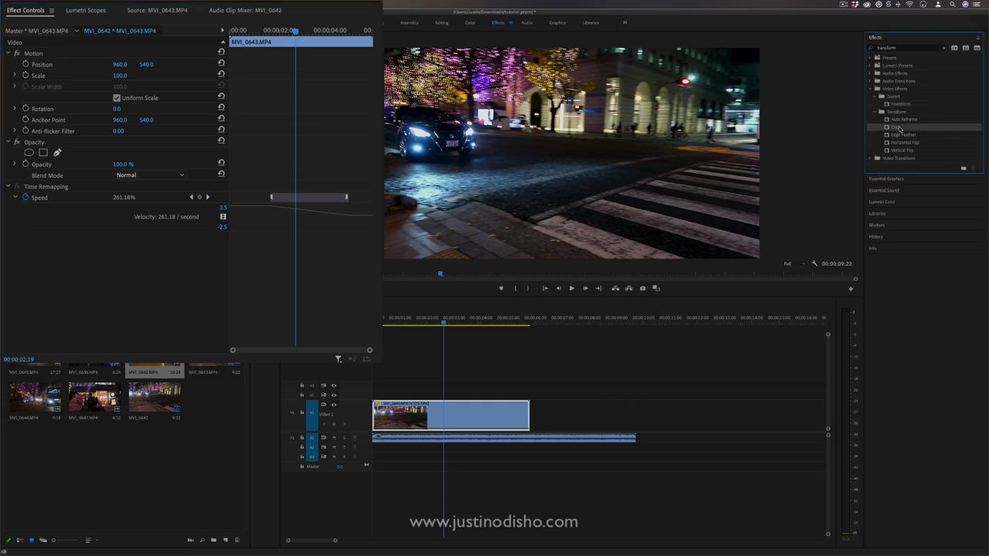
pyautogui.moveTo(901, 129); pyautogui.dragTo(412, 431)
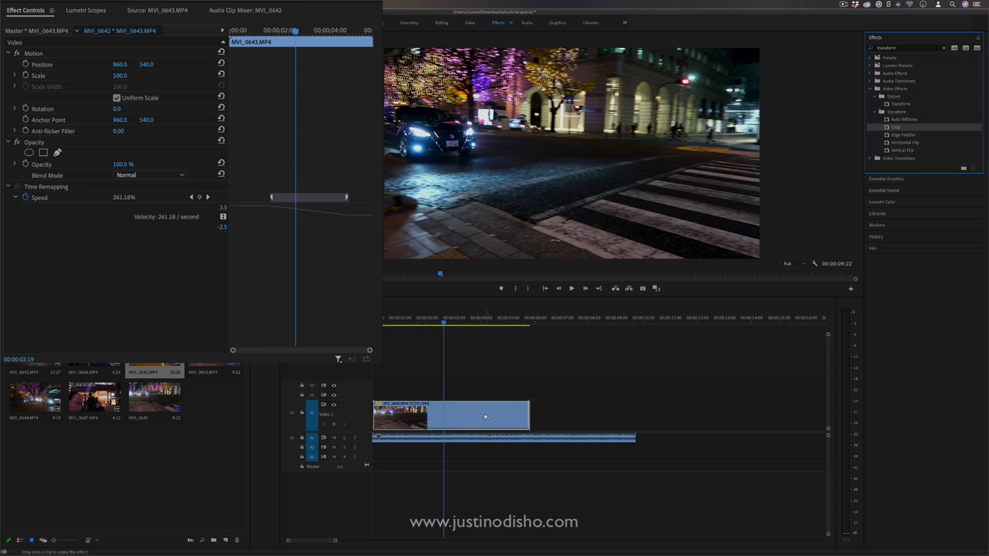
pyautogui.moveTo(485, 418); pyautogui.dragTo(486, 418)
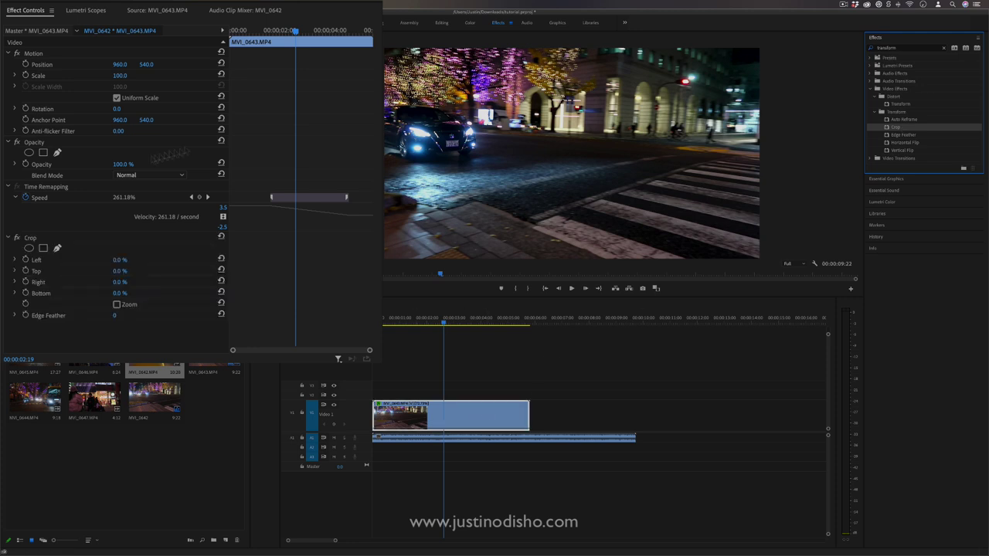
pyautogui.click(36, 239)
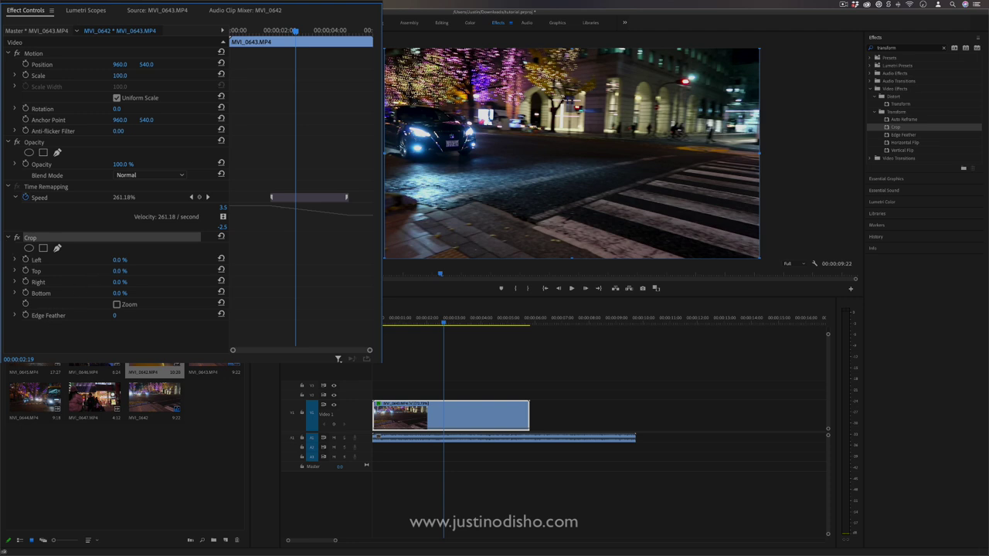
pyautogui.moveTo(121, 260)
pyautogui.mouseDown()
pyautogui.moveTo(152, 259)
pyautogui.moveTo(128, 271)
pyautogui.mouseUp()
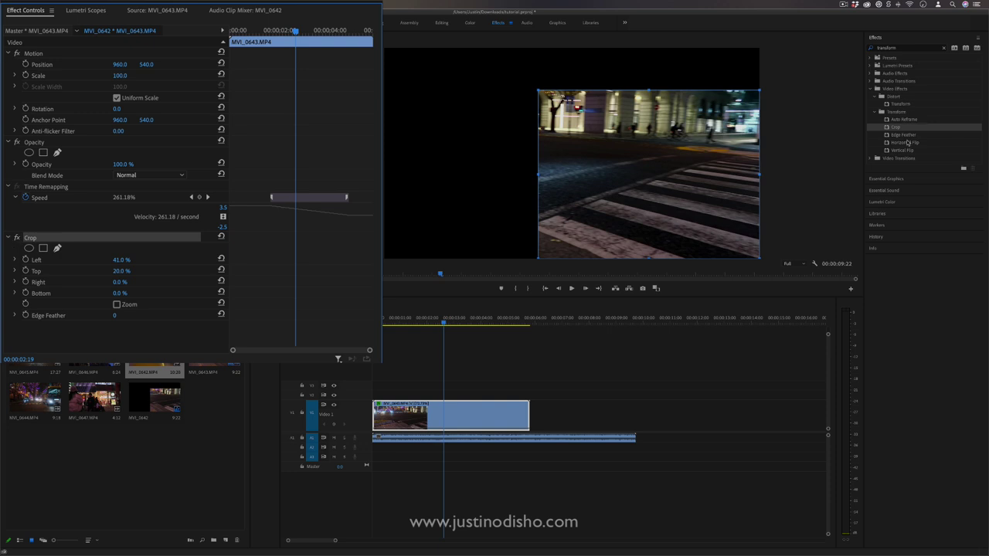
pyautogui.moveTo(904, 143); pyautogui.dragTo(150, 333)
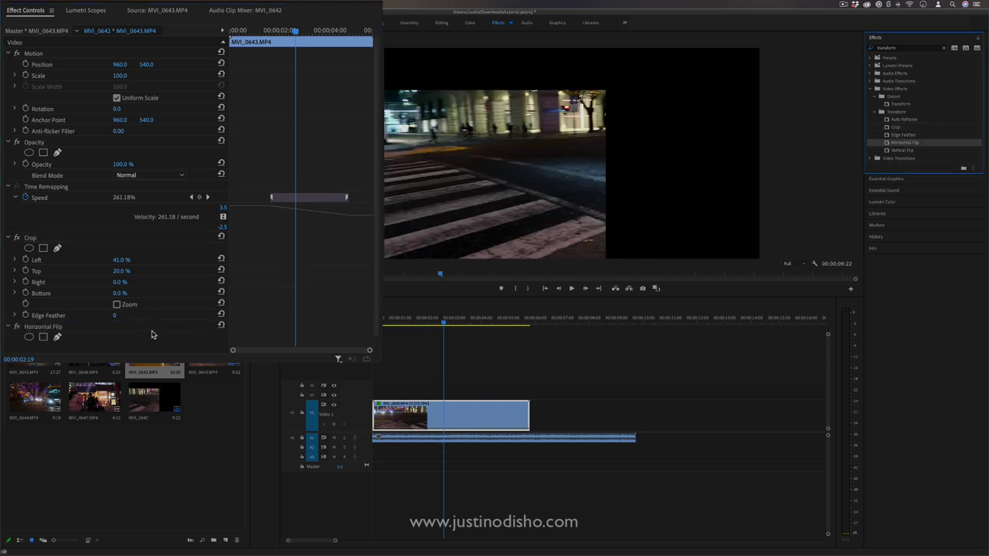
pyautogui.scroll(-1, 69, 331)
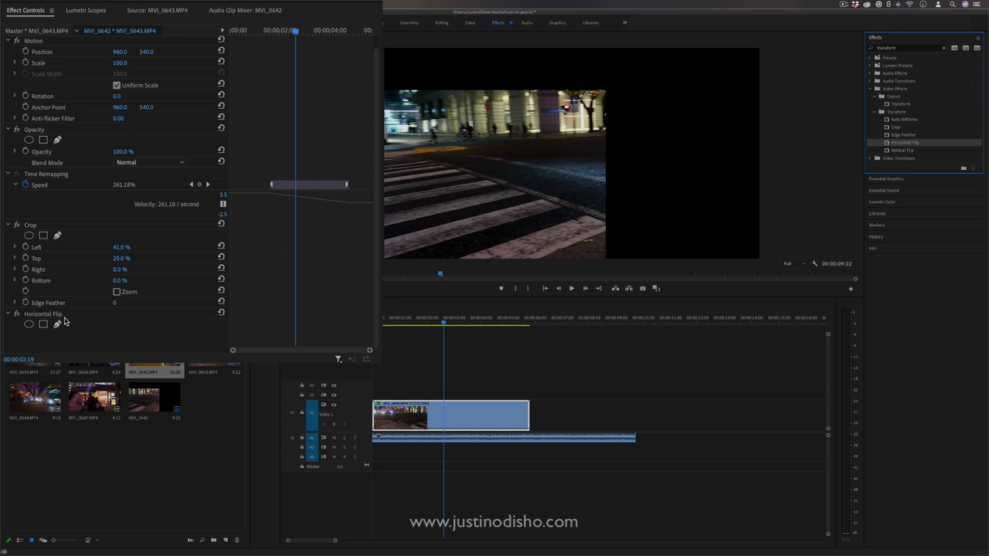
pyautogui.click(34, 314)
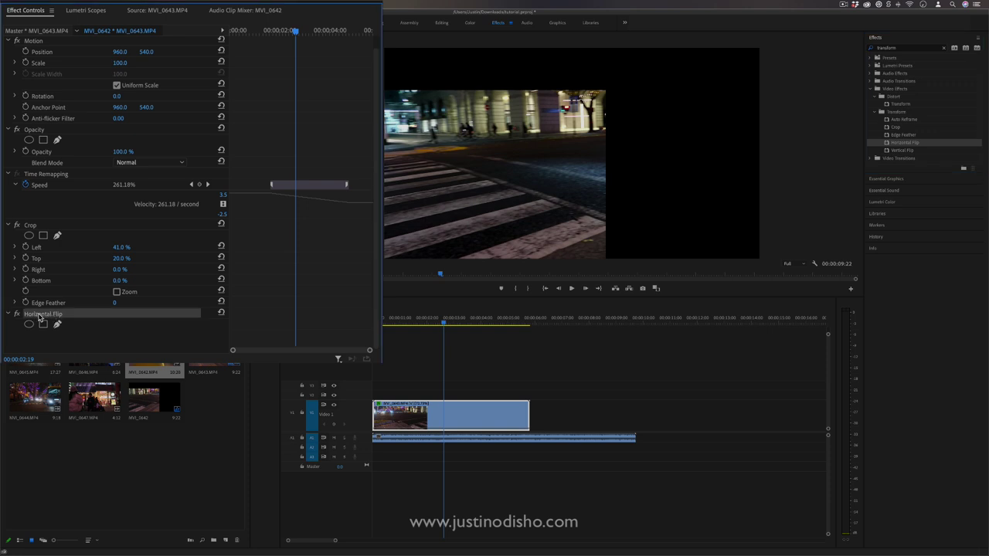
pyautogui.moveTo(38, 317); pyautogui.dragTo(44, 224)
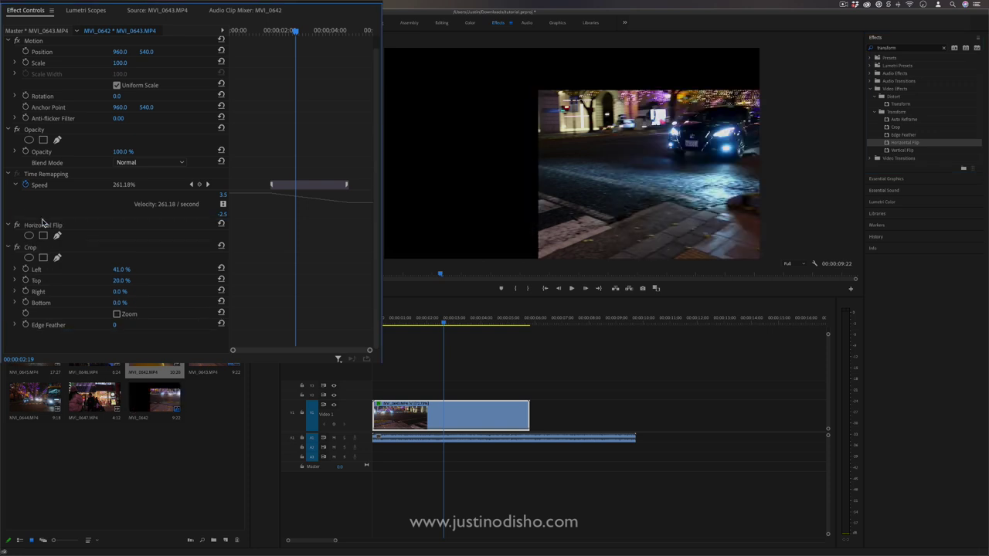
pyautogui.click(15, 248)
pyautogui.click(8, 248)
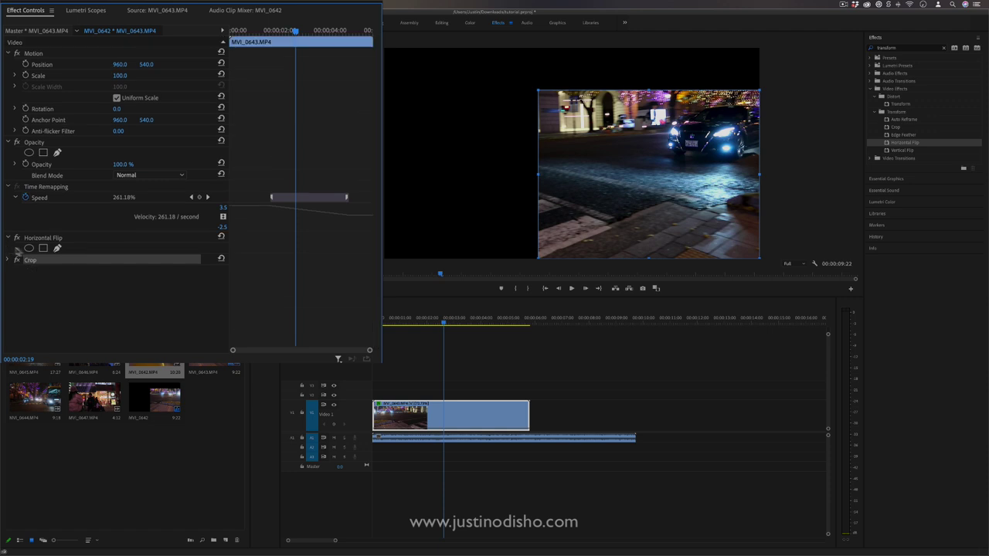
pyautogui.click(46, 238)
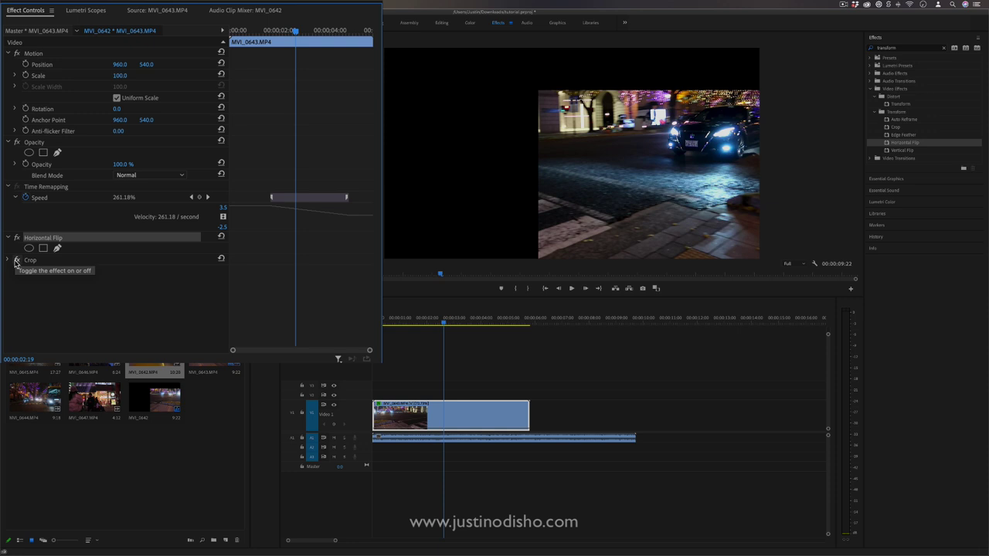
pyautogui.click(16, 260)
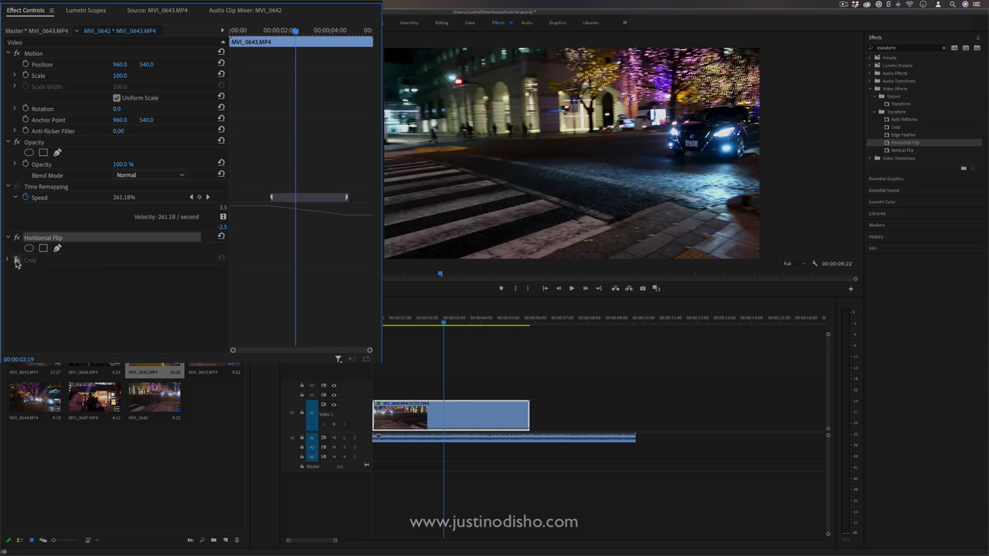
pyautogui.click(16, 261)
pyautogui.click(32, 262)
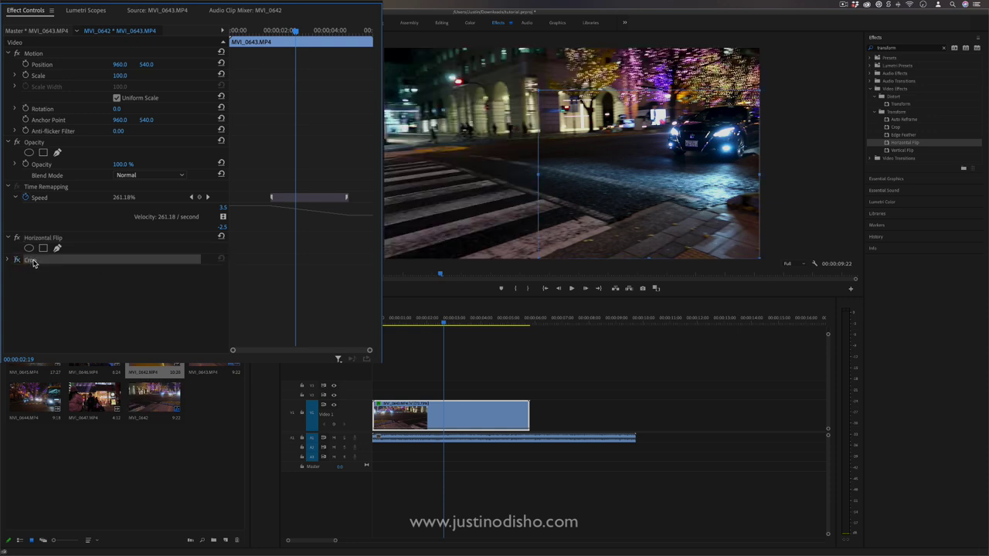
# Step: Delete the Crop effect and expand the audio clip's Channel Volume
pyautogui.press('Delete')
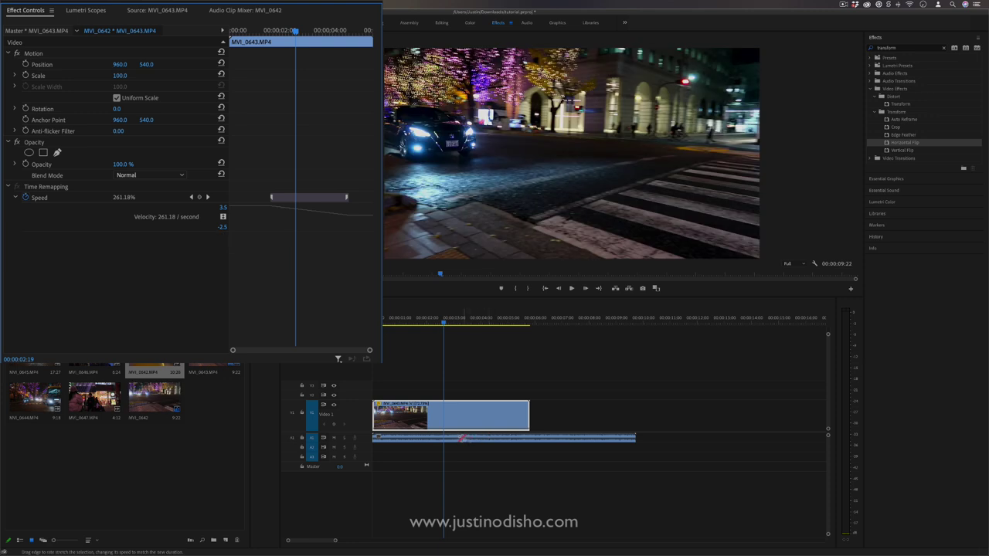
pyautogui.click(461, 438)
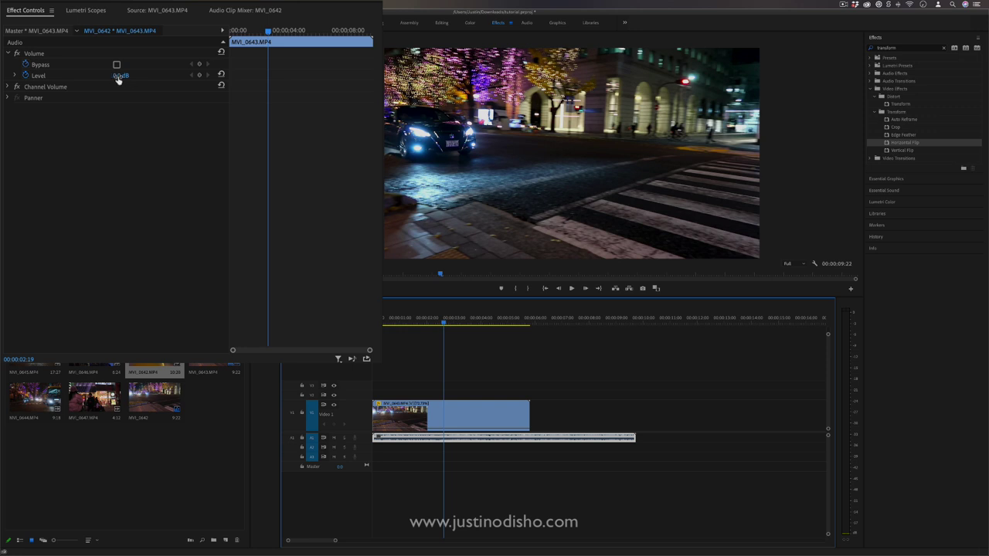
pyautogui.click(6, 87)
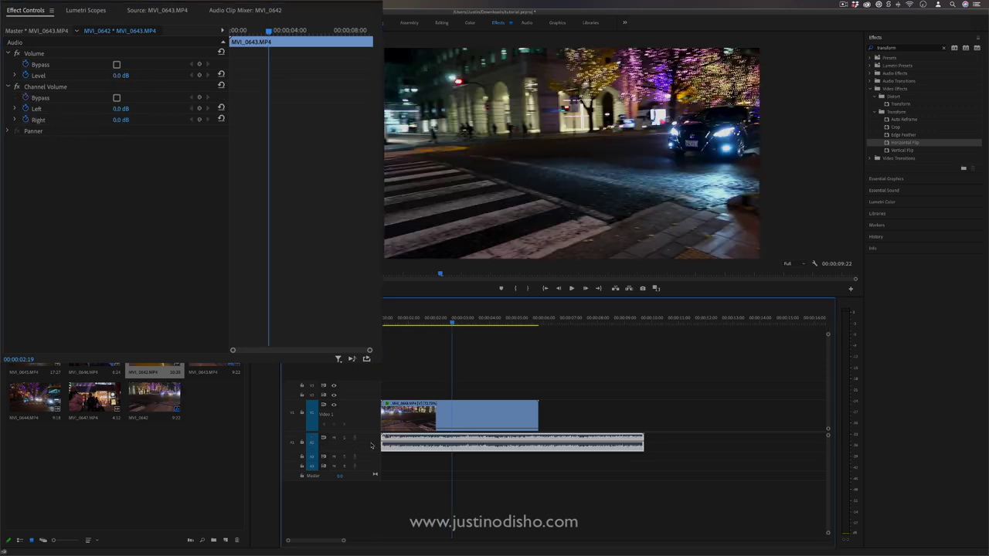
# Step: Check the Audio Clip Mixer, then return to Effect Controls for the V1 clip
pyautogui.click(247, 12)
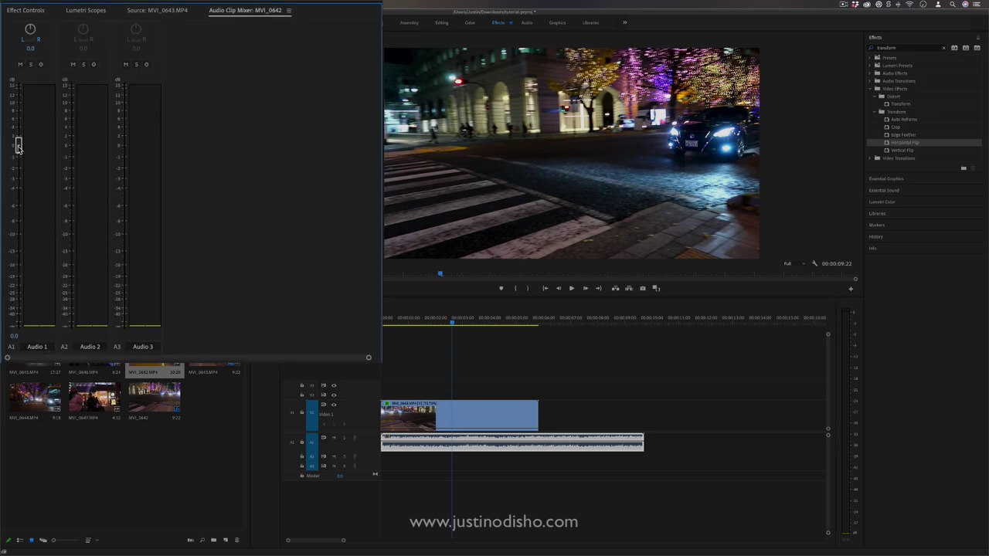
pyautogui.click(26, 13)
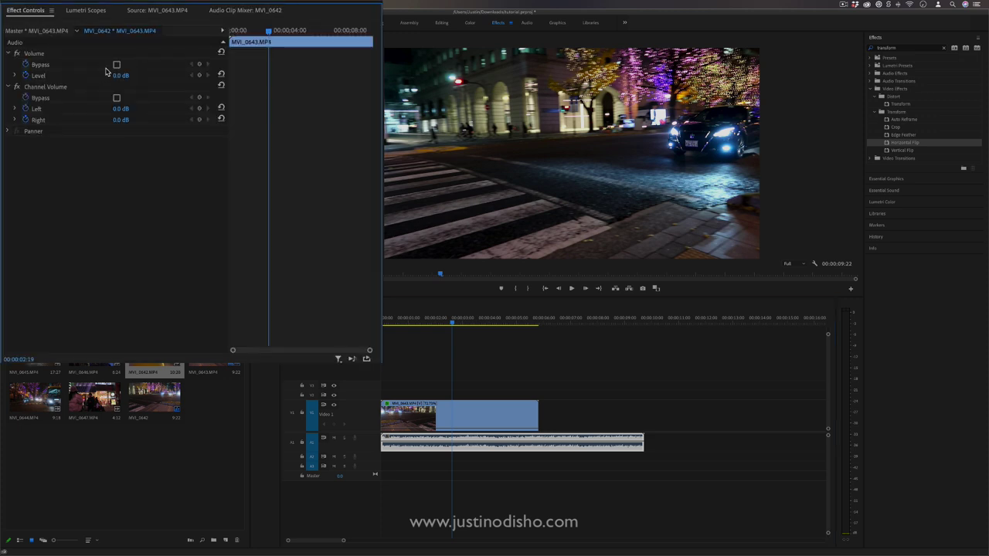
pyautogui.click(472, 407)
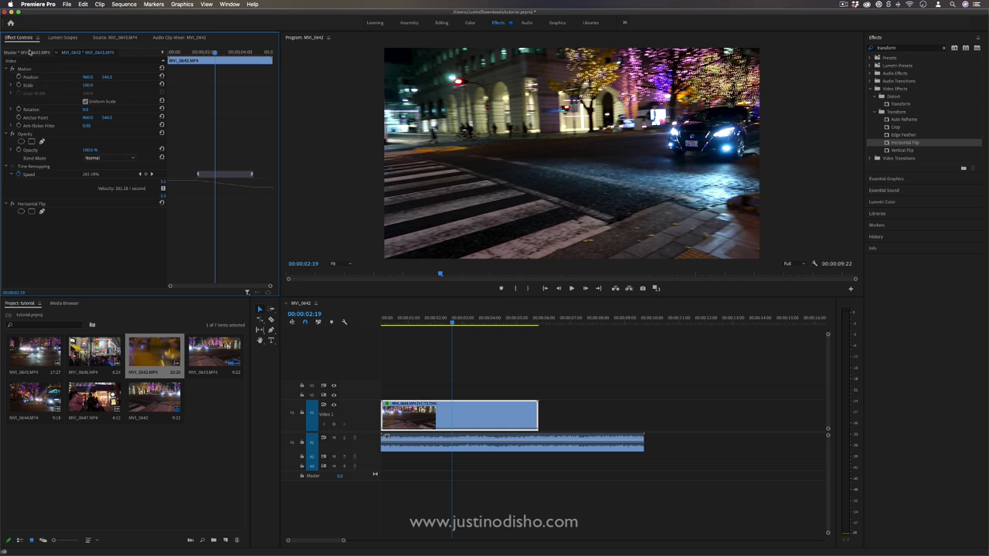
pyautogui.click(31, 53)
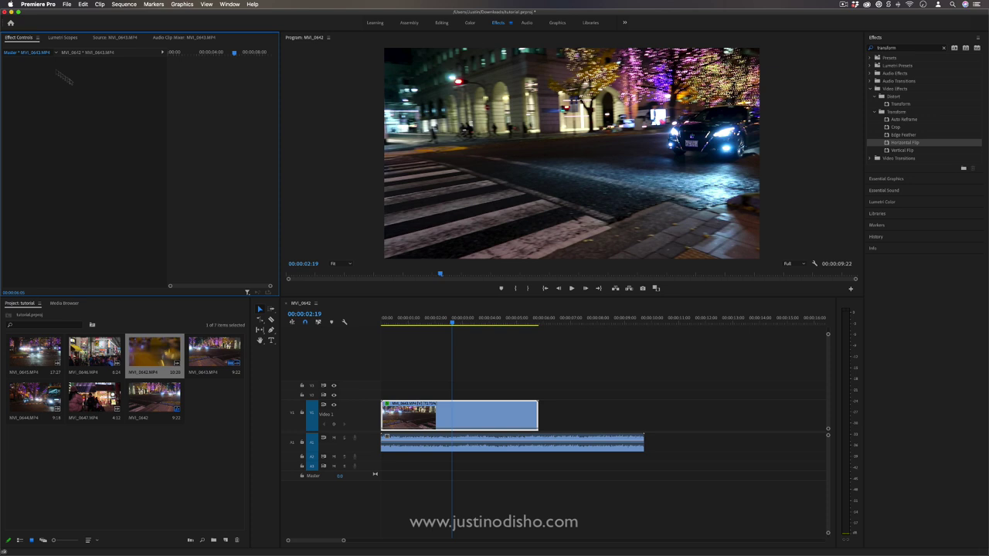
pyautogui.click(93, 53)
pyautogui.click(487, 418)
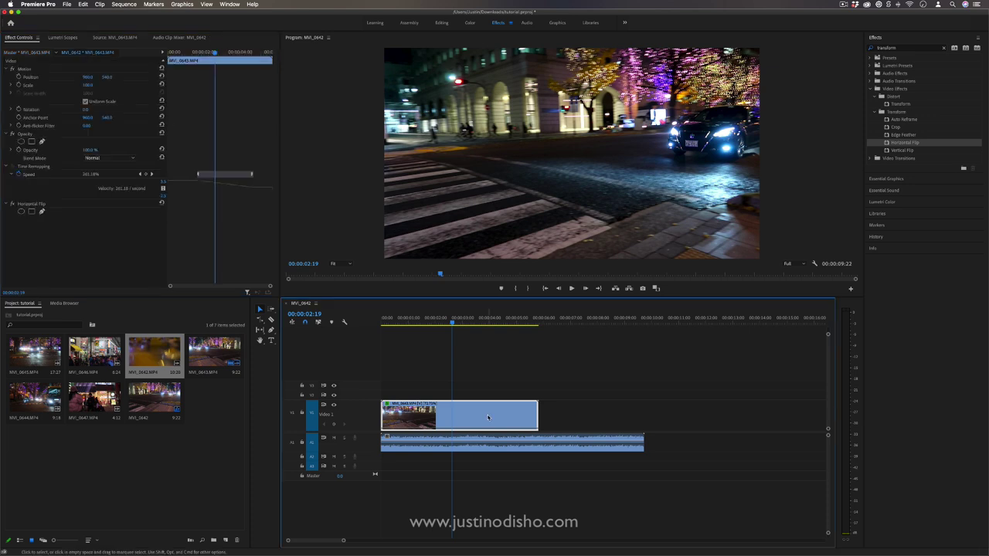